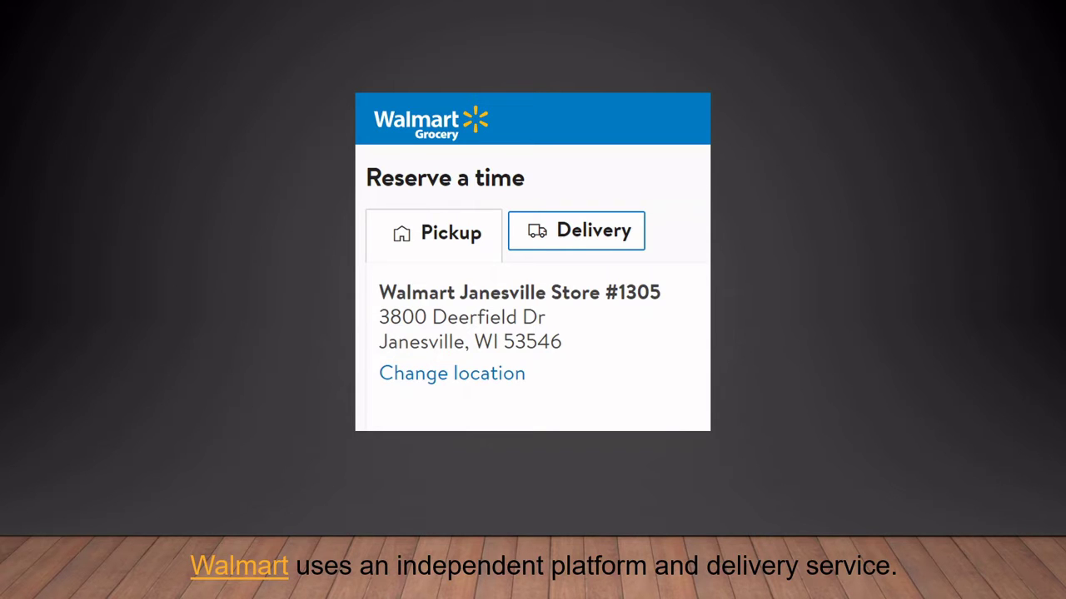
Step: Exit the slide show back to editing view on the Walmart Grocery slide
key(Escape)
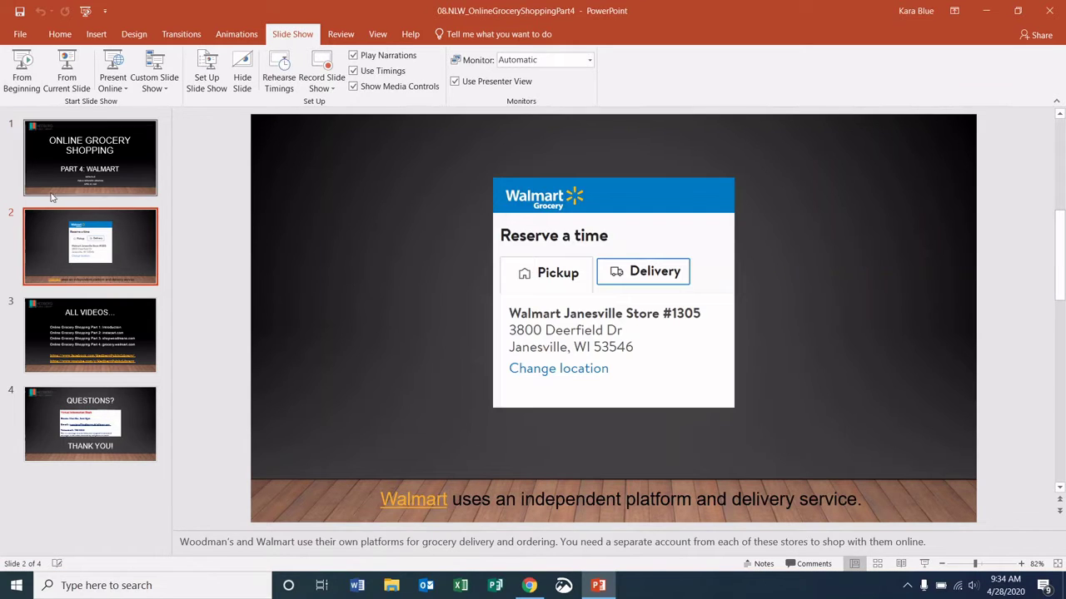
Step: Switch to the grocery.walmart.com home page in Chrome and select its web address
click(528, 586)
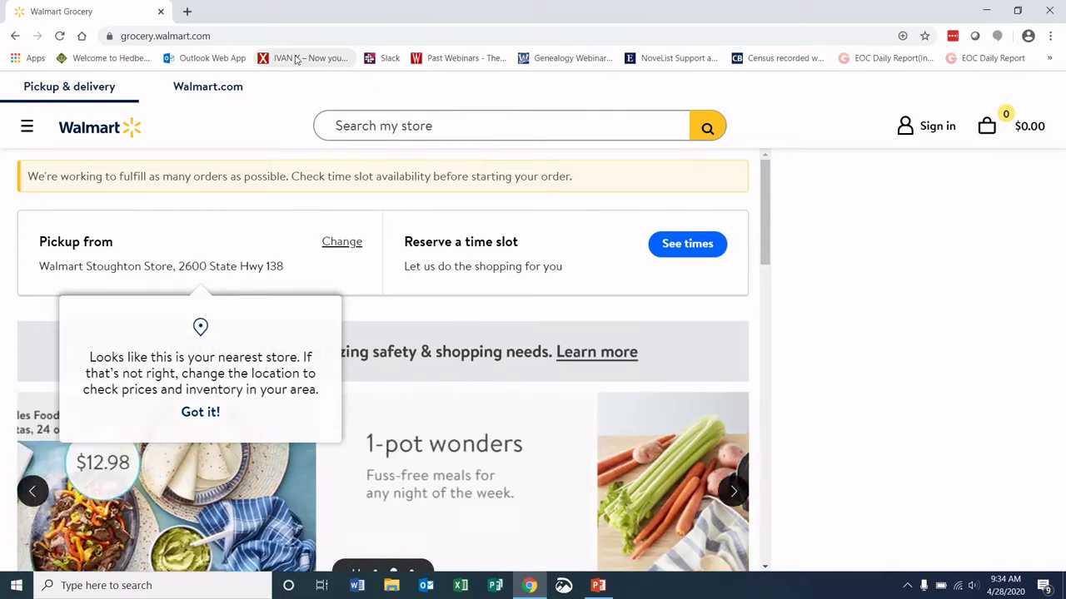
click(272, 36)
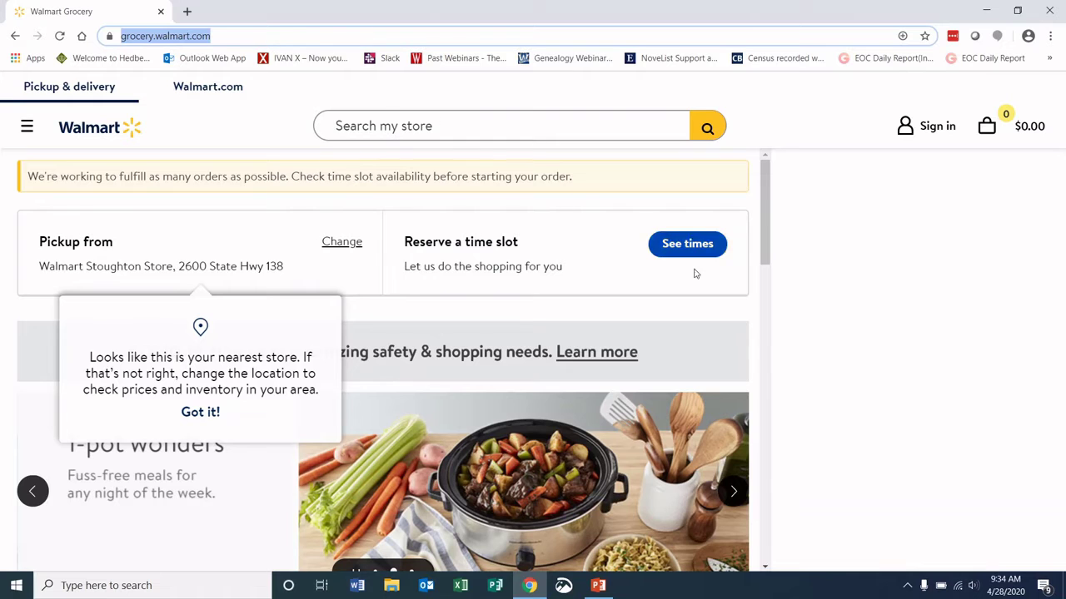
scroll(724, 367, down, 9)
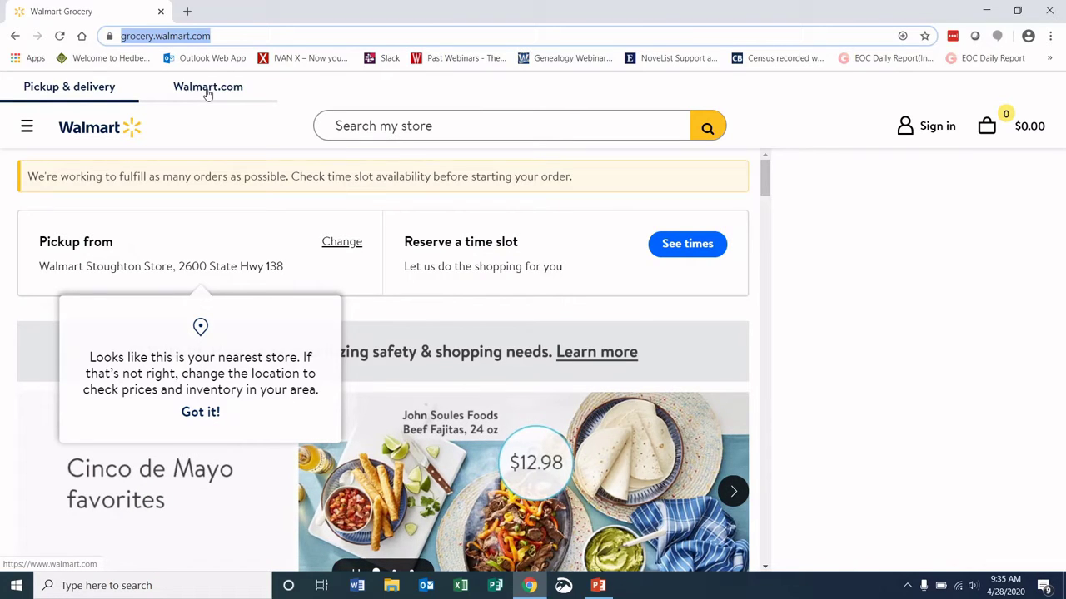
Step: Deselect the address and bring up the store search's recent searches (spagetti, ice cream, pretzels, diapers)
click(236, 98)
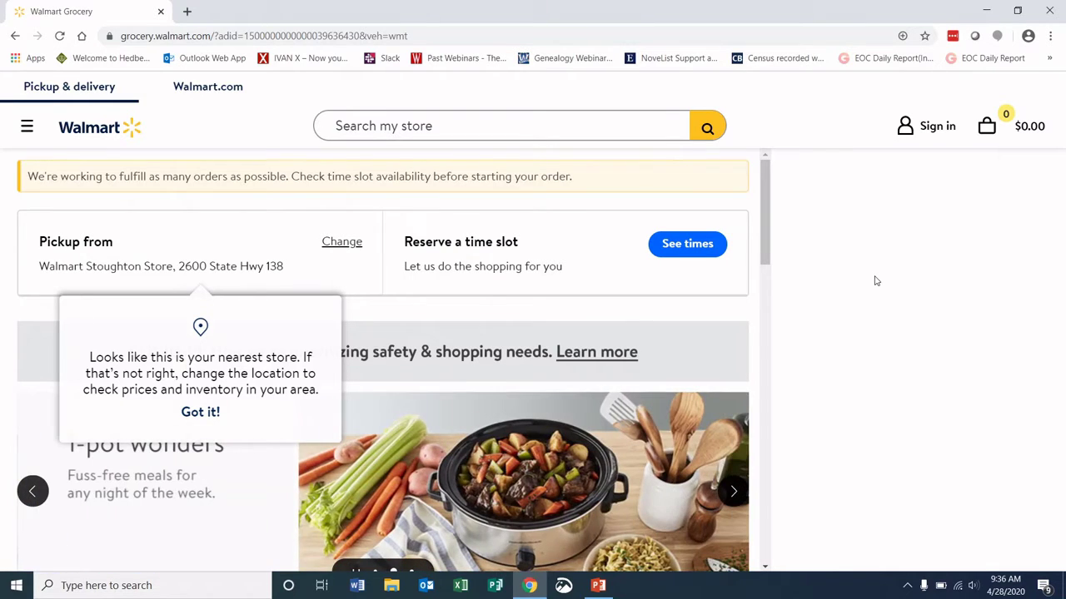
click(480, 126)
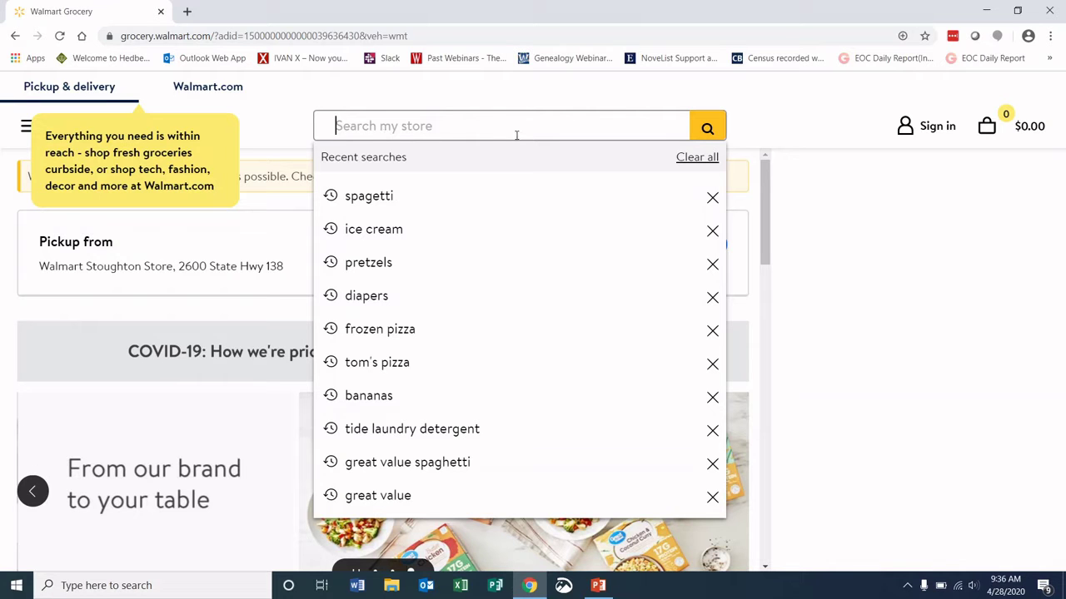
click(218, 127)
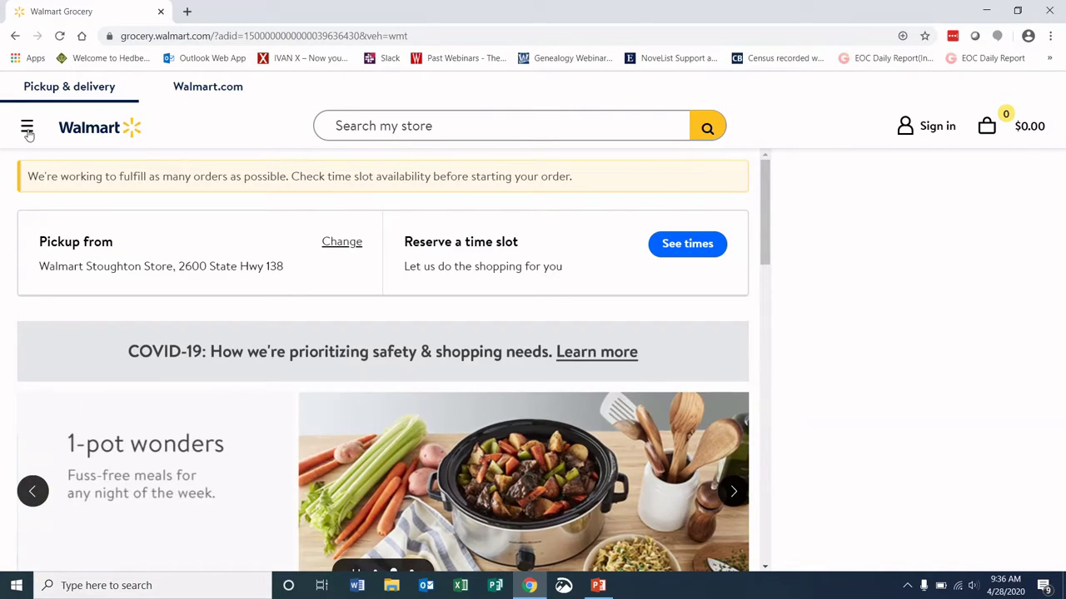
click(27, 130)
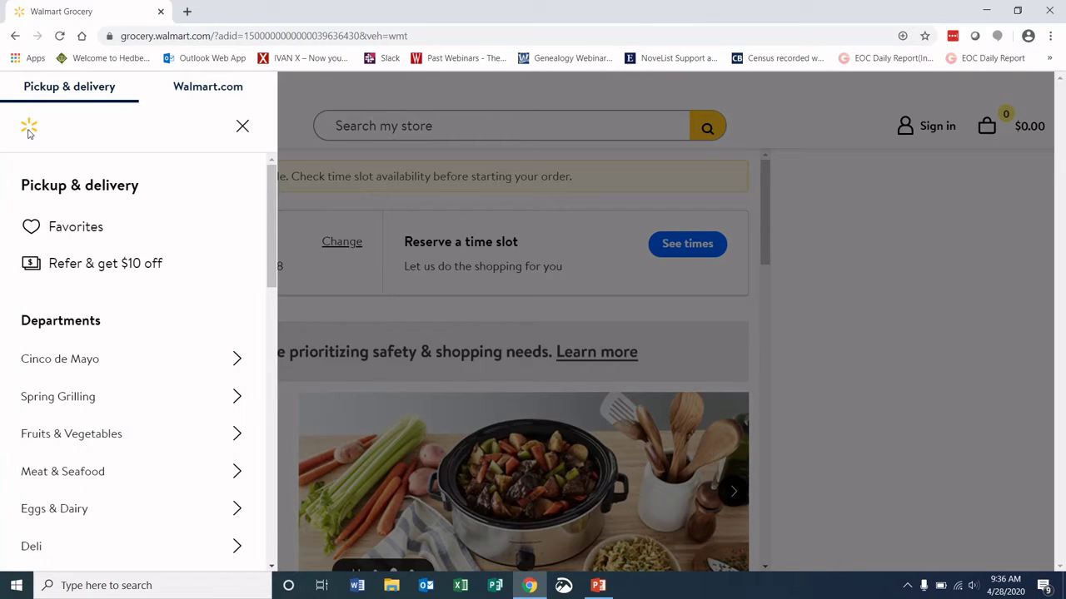
scroll(55, 212, down, 3)
scroll(56, 213, down, 9)
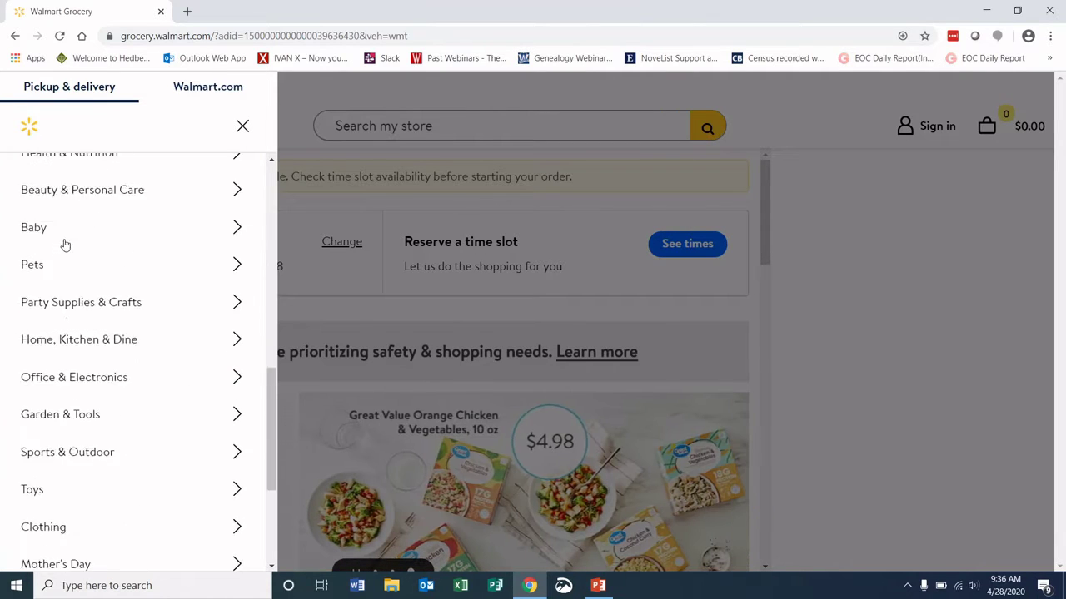
scroll(74, 283, up, 3)
scroll(76, 287, up, 9)
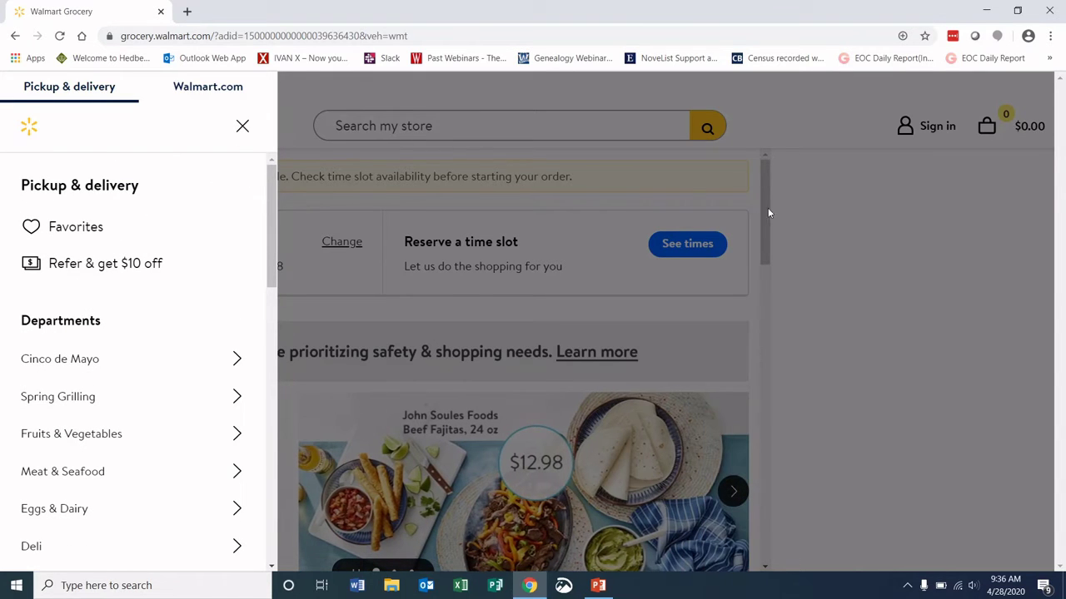
click(820, 218)
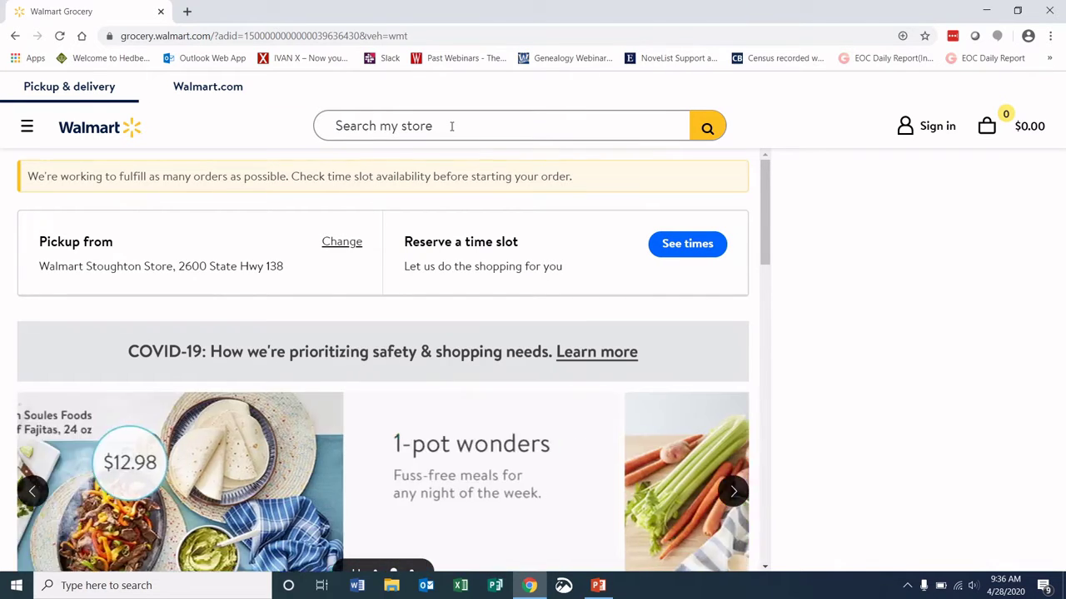
Step: Search 'spaghetti' and add one Great Value Thin Spaghetti, 1 lb, making the cart $0.80
click(522, 114)
text(sp)
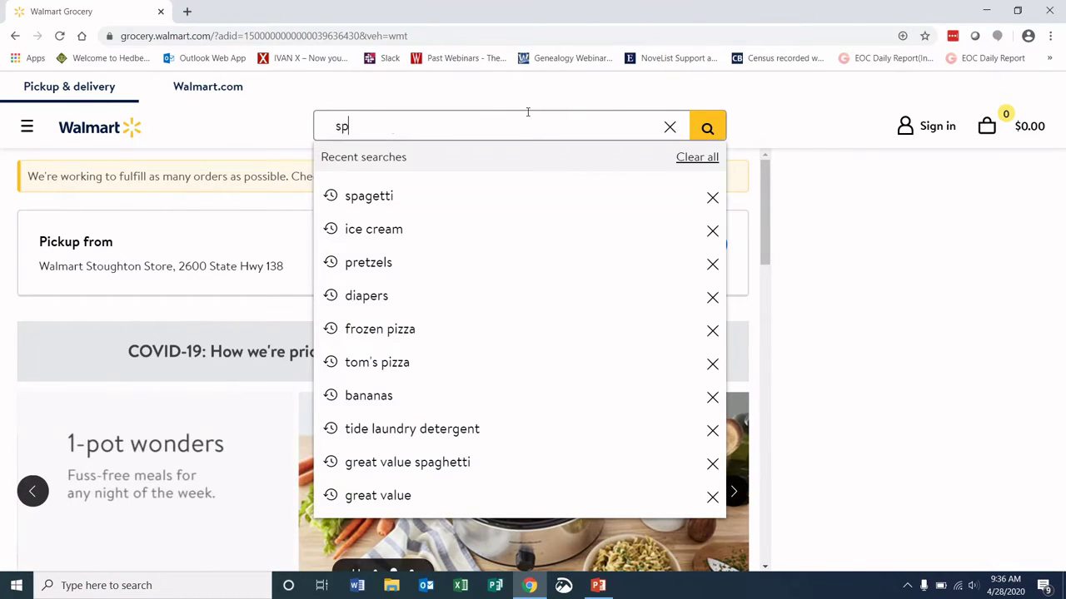
text(aghetti)
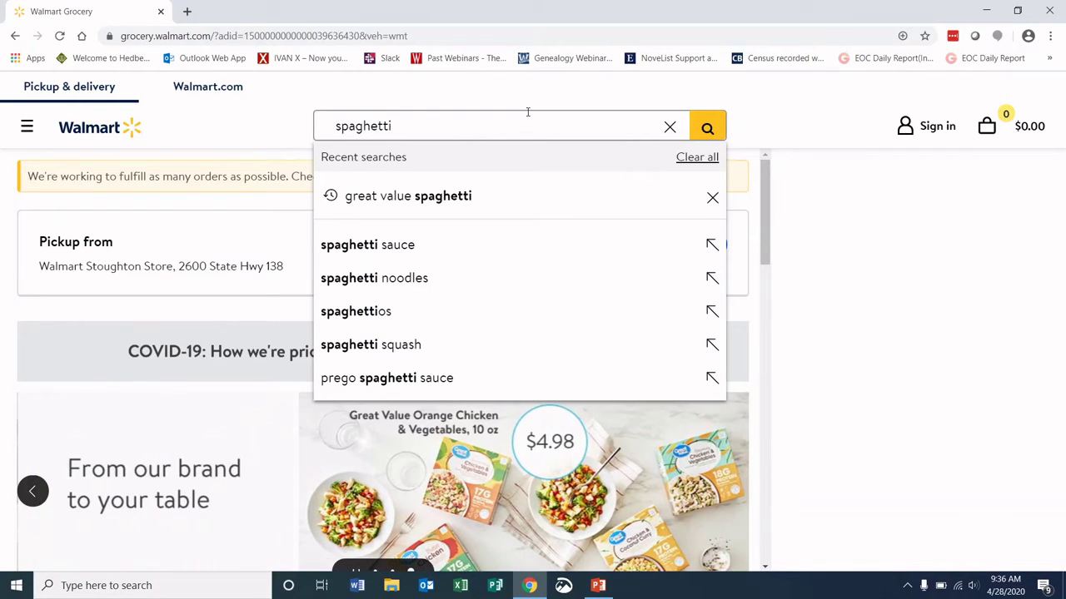
key(Return)
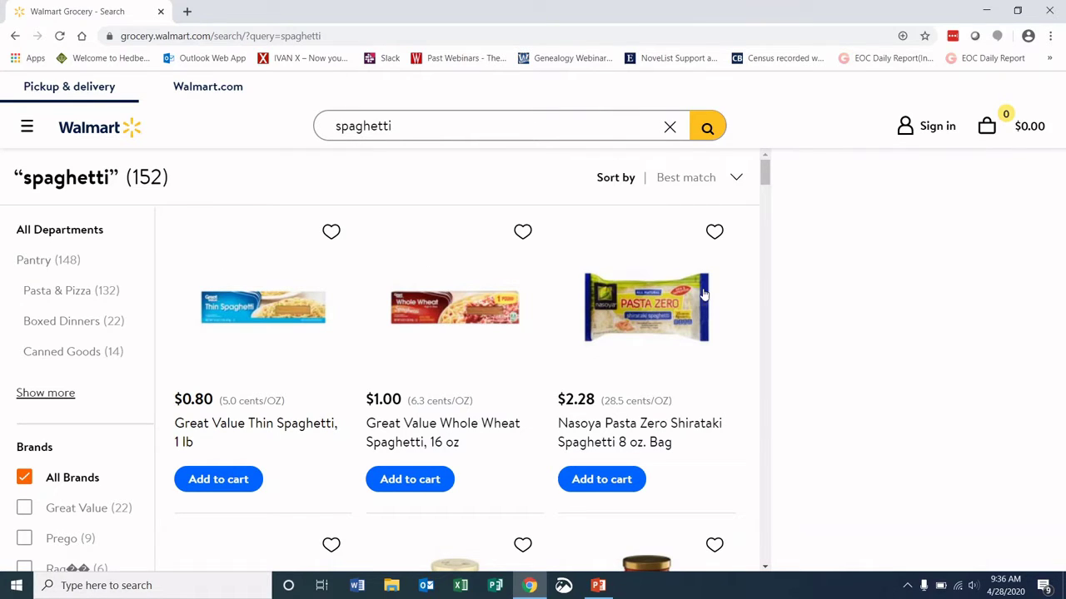
scroll(367, 423, down, 4)
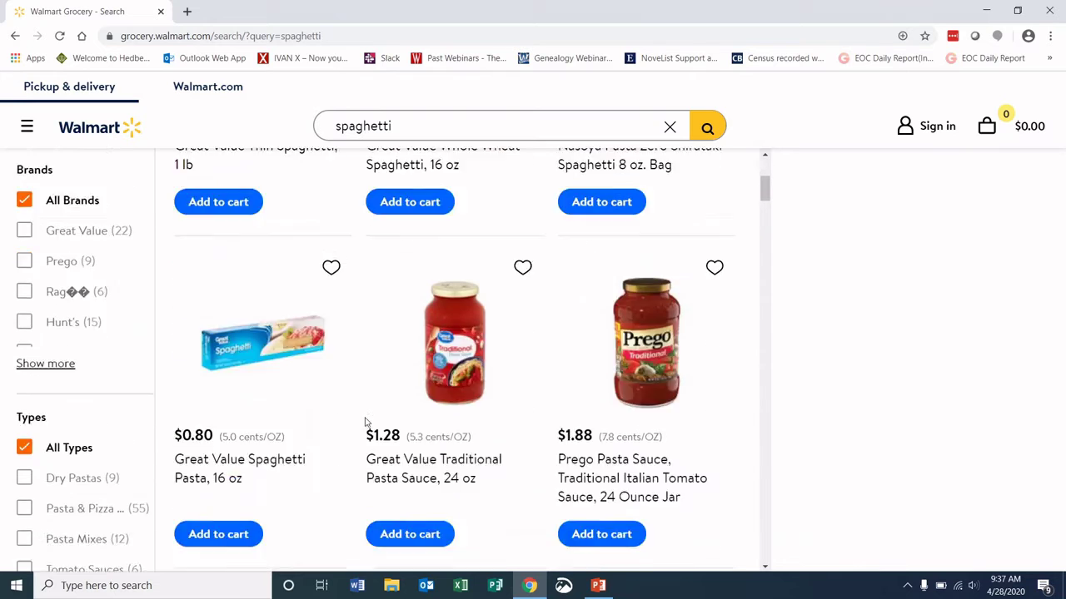
scroll(364, 423, up, 2)
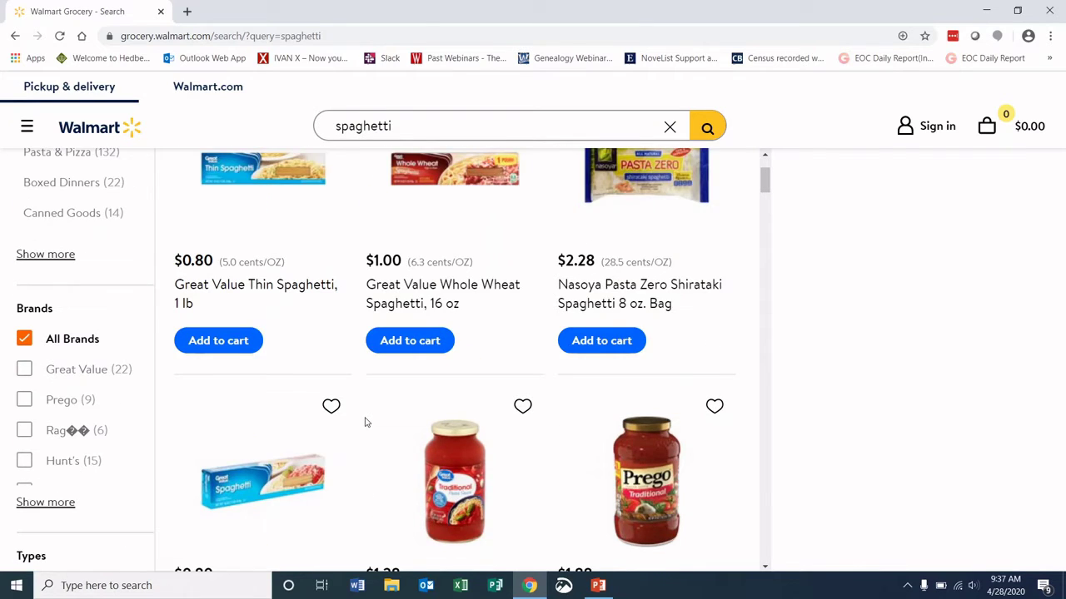
scroll(365, 423, up, 2)
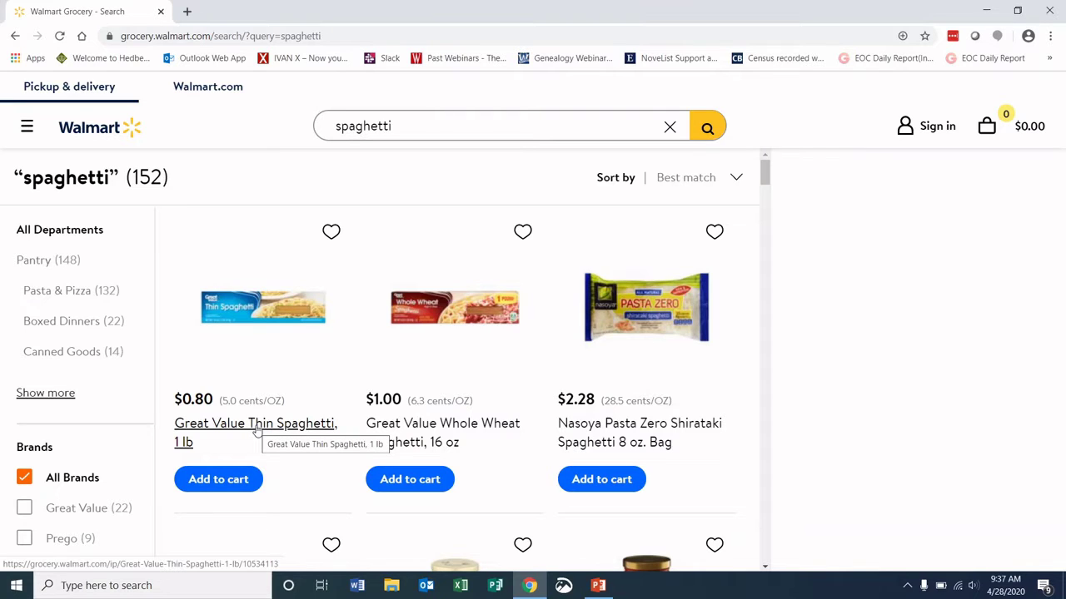
click(223, 487)
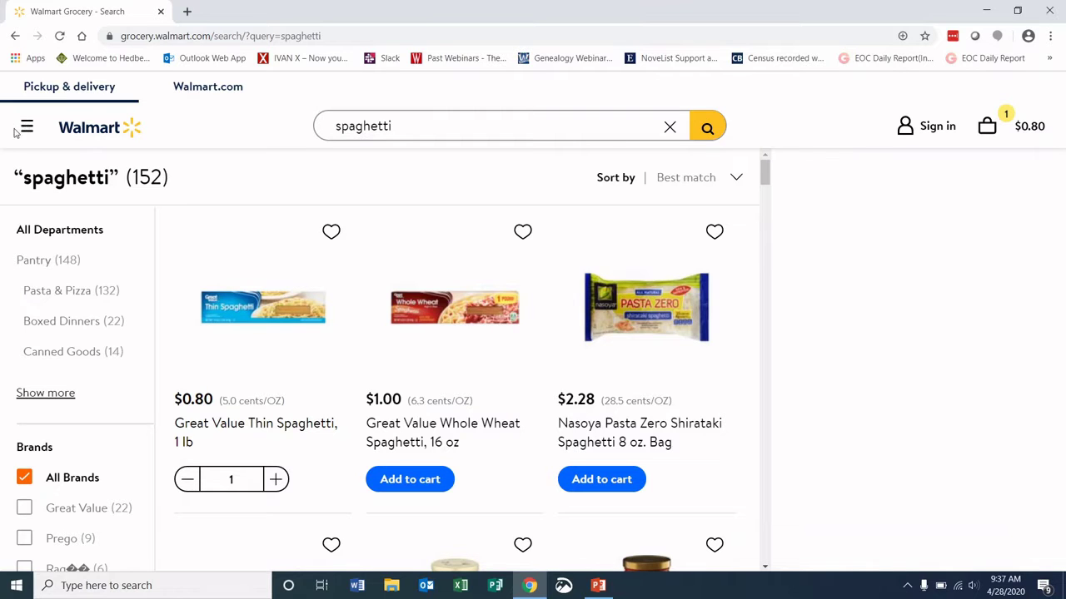
click(28, 132)
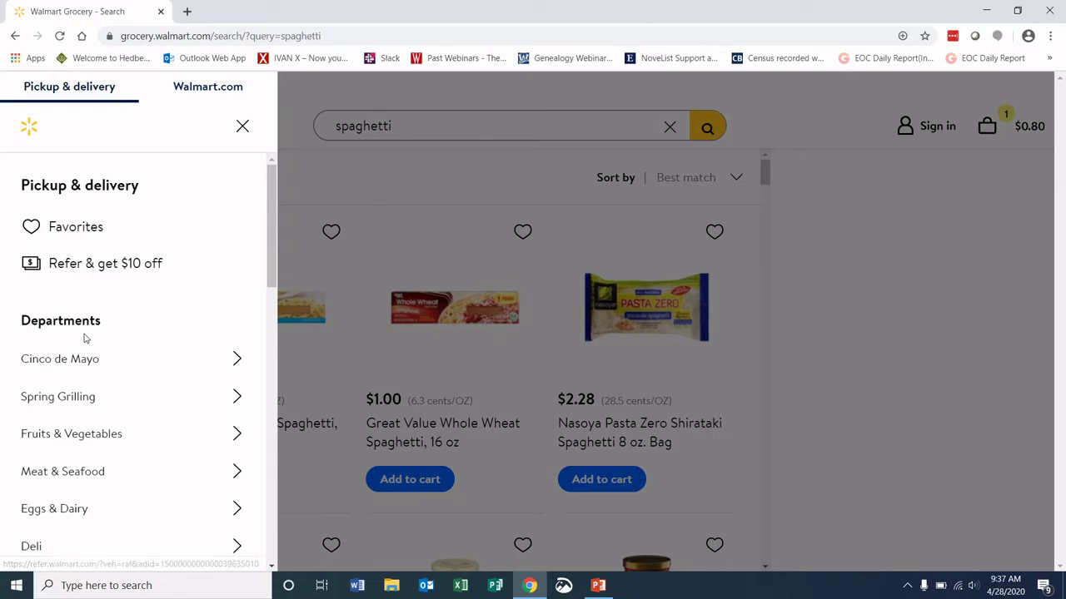
Step: Go through Departments to Pantry's Pasta & Pizza aisle with 358 items
scroll(83, 338, down, 3)
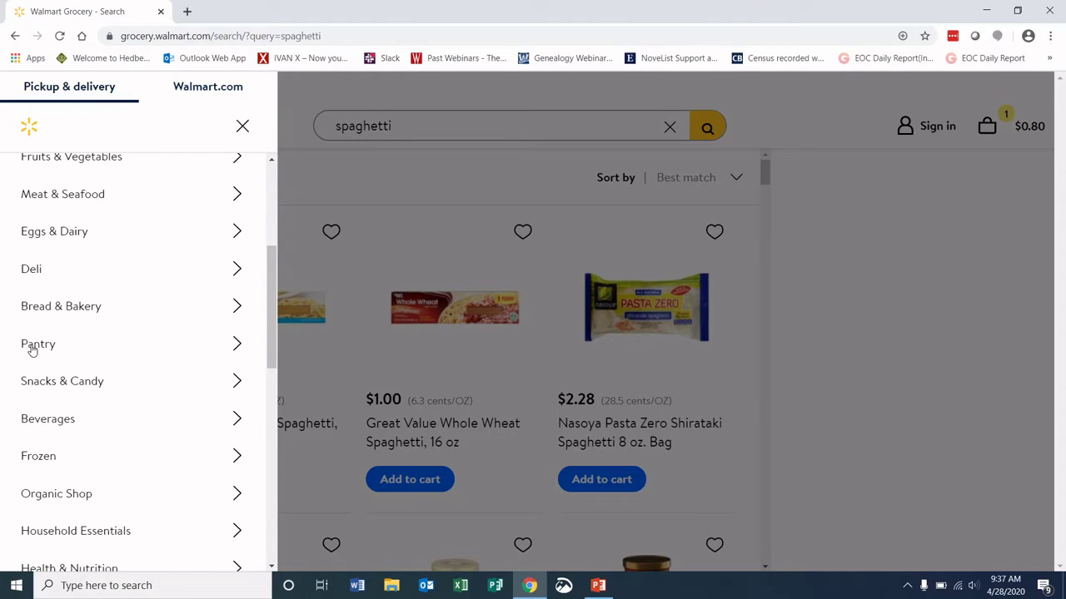
click(238, 349)
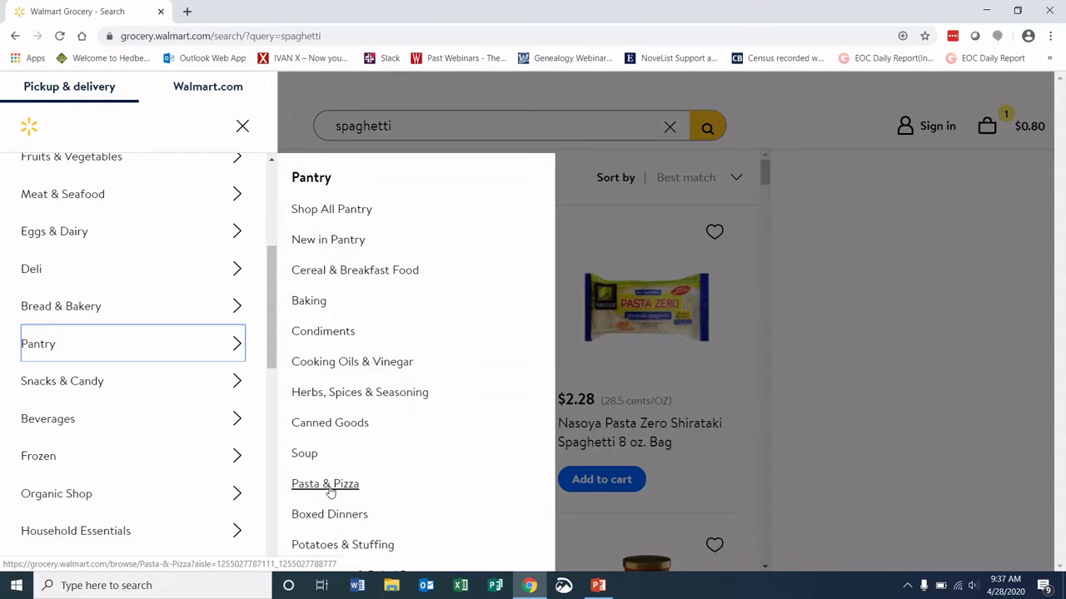
click(331, 492)
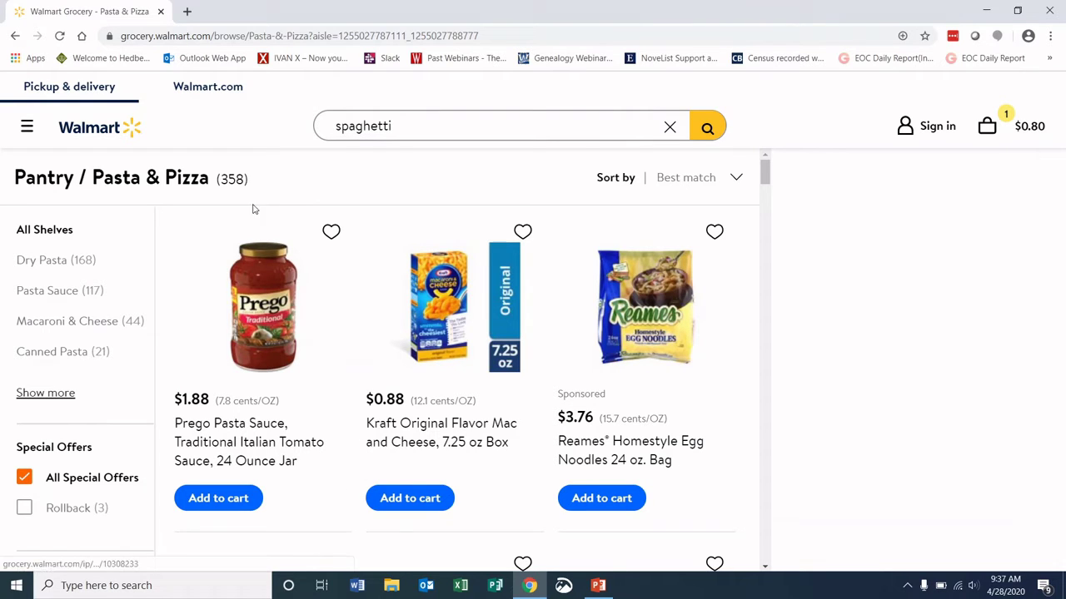
Step: Highlight the aisle's 358 item count and expand the full All Shelves list
drag(219, 178, 244, 178)
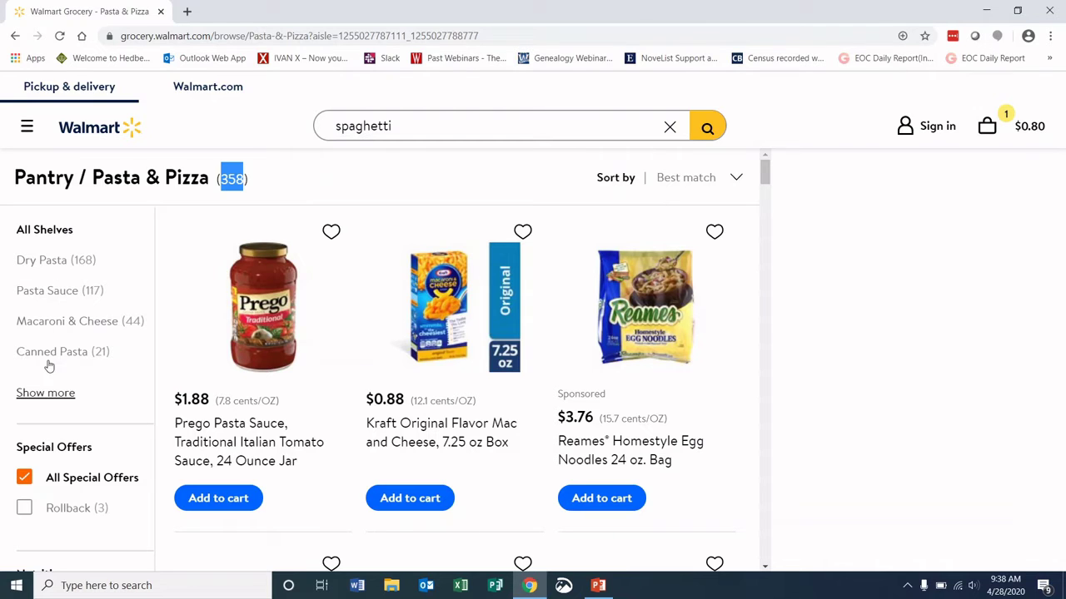
scroll(64, 433, down, 3)
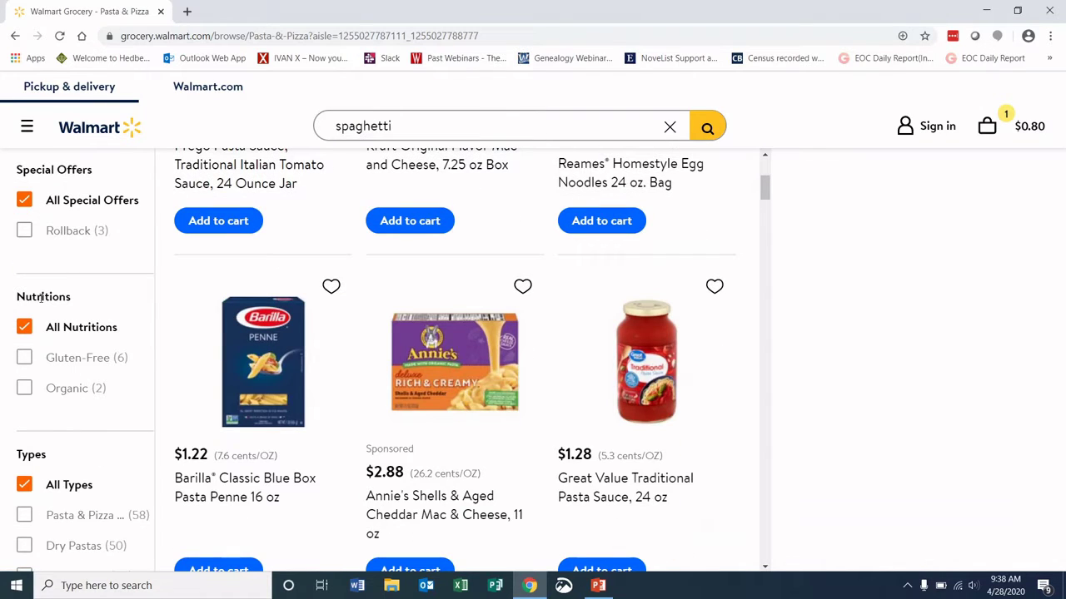
scroll(65, 442, down, 2)
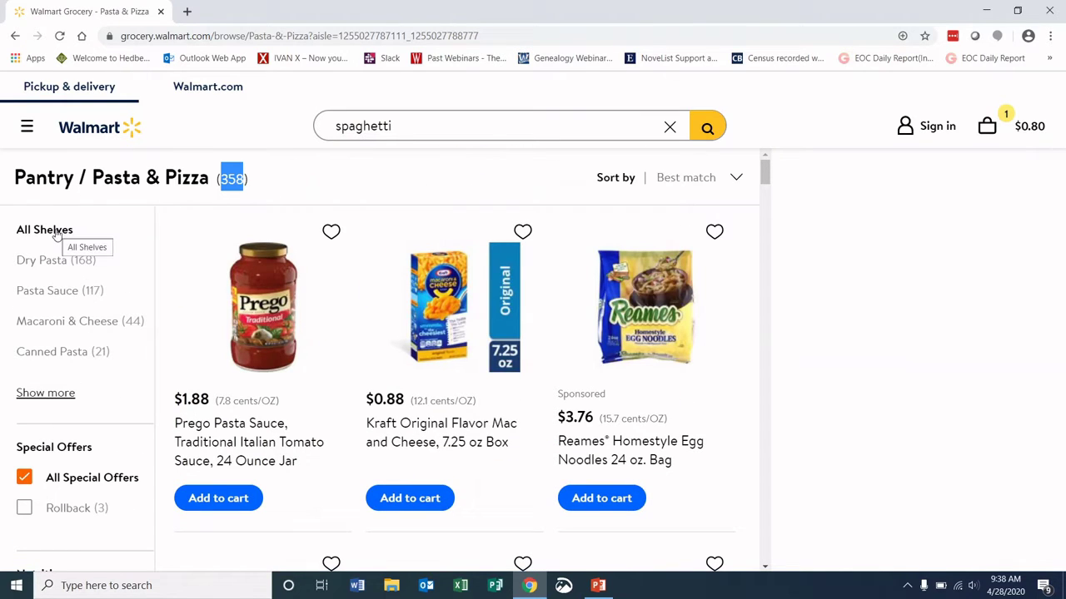
click(50, 402)
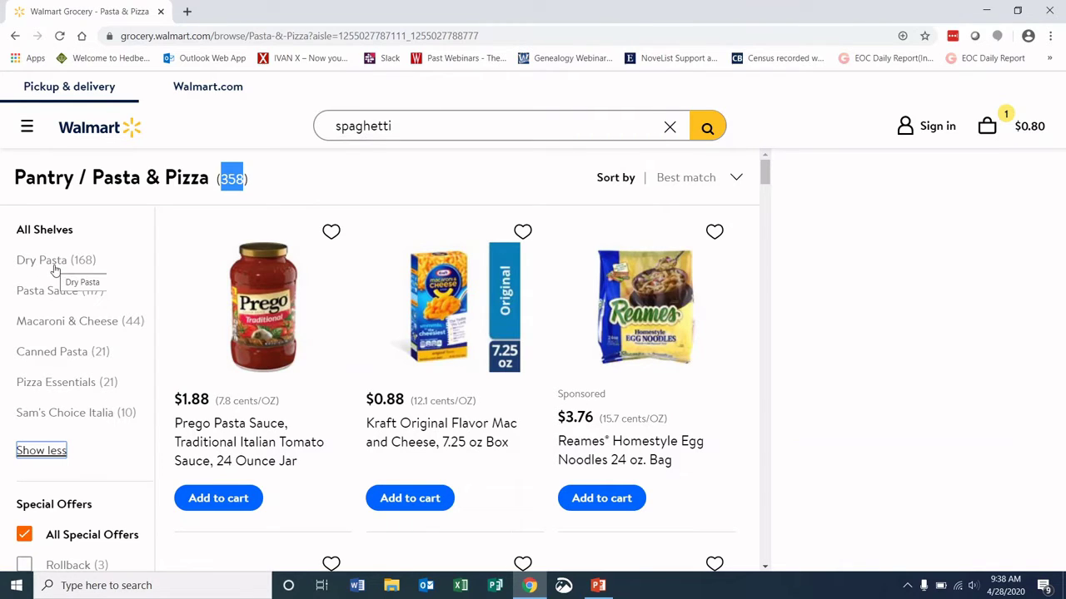
Step: Highlight the shelf counts: 168 Dry Pasta, 358 aisle total, 58, and 50 Dry Pastas
drag(74, 259, 92, 259)
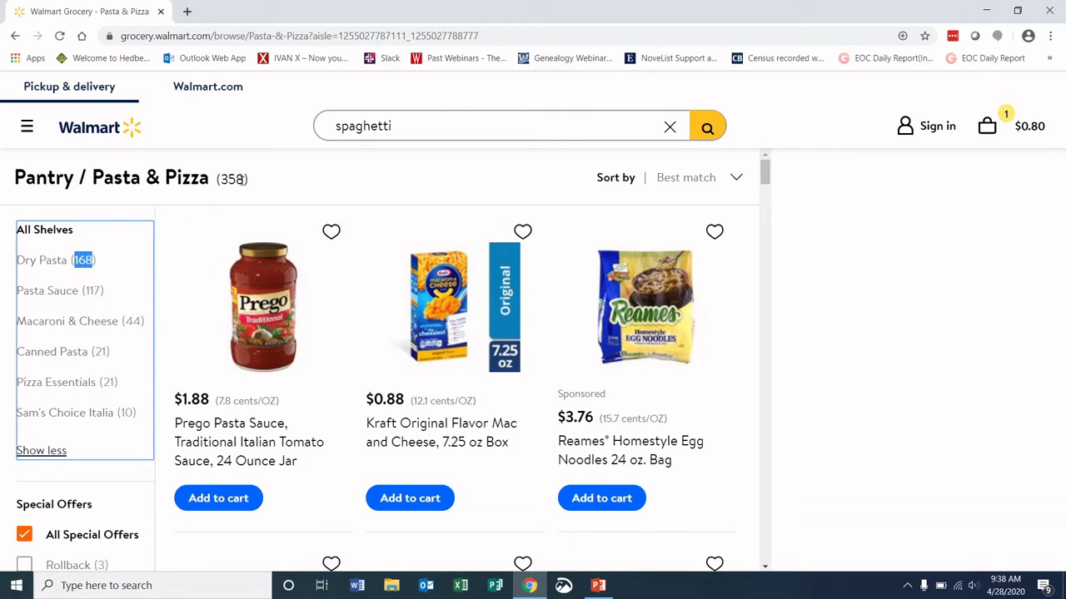
drag(240, 179, 222, 178)
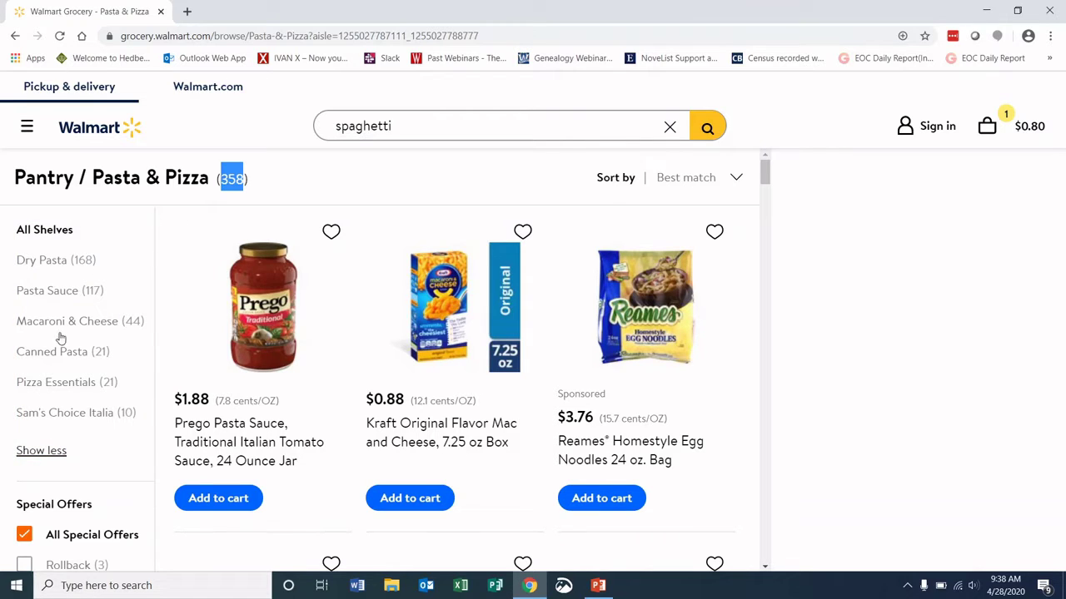
scroll(100, 432, down, 7)
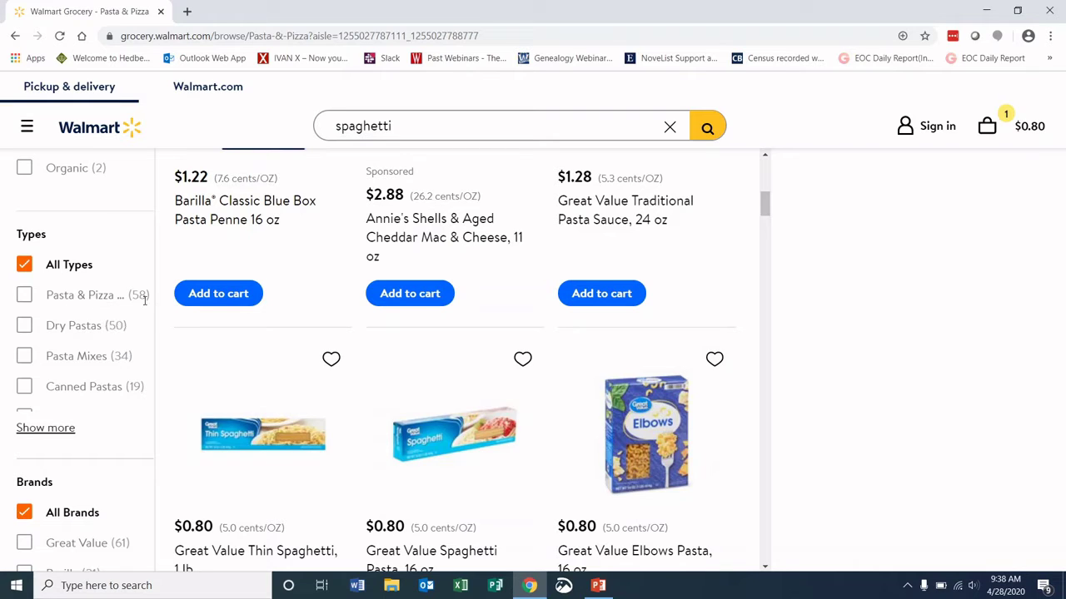
drag(147, 294, 130, 295)
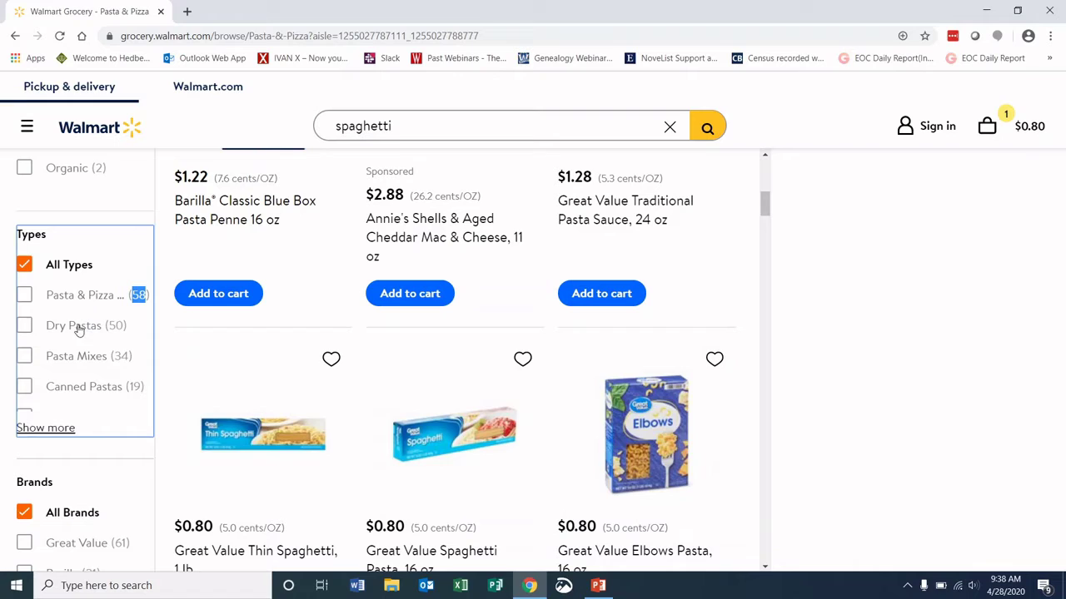
drag(125, 326, 106, 326)
click(148, 333)
Step: Filter to Dry Pastas and raise Great Value Thin Spaghetti to quantity 2, totaling $1.60
click(25, 326)
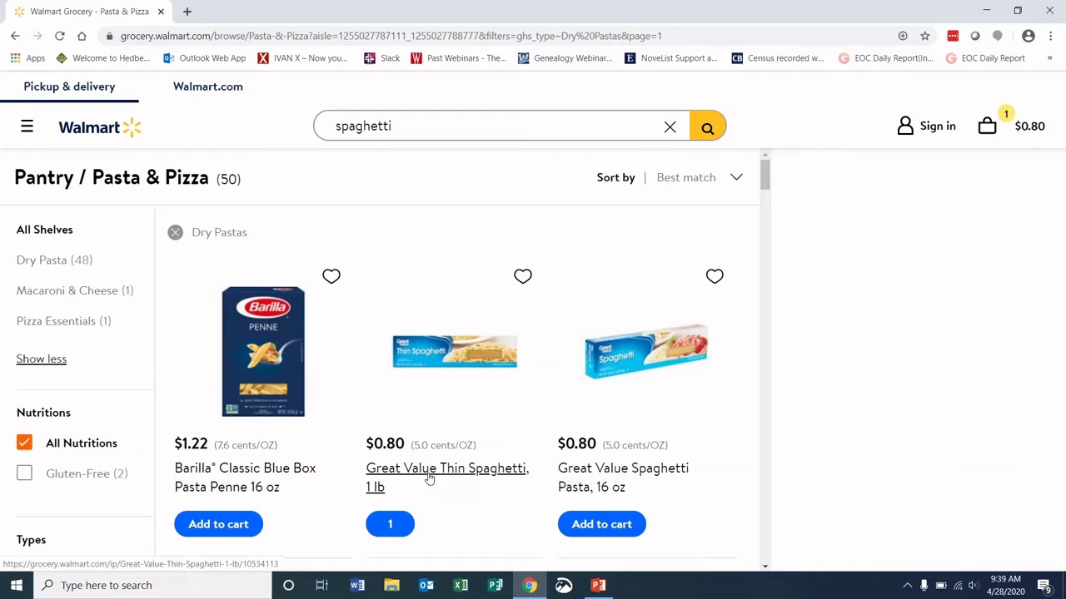
click(399, 529)
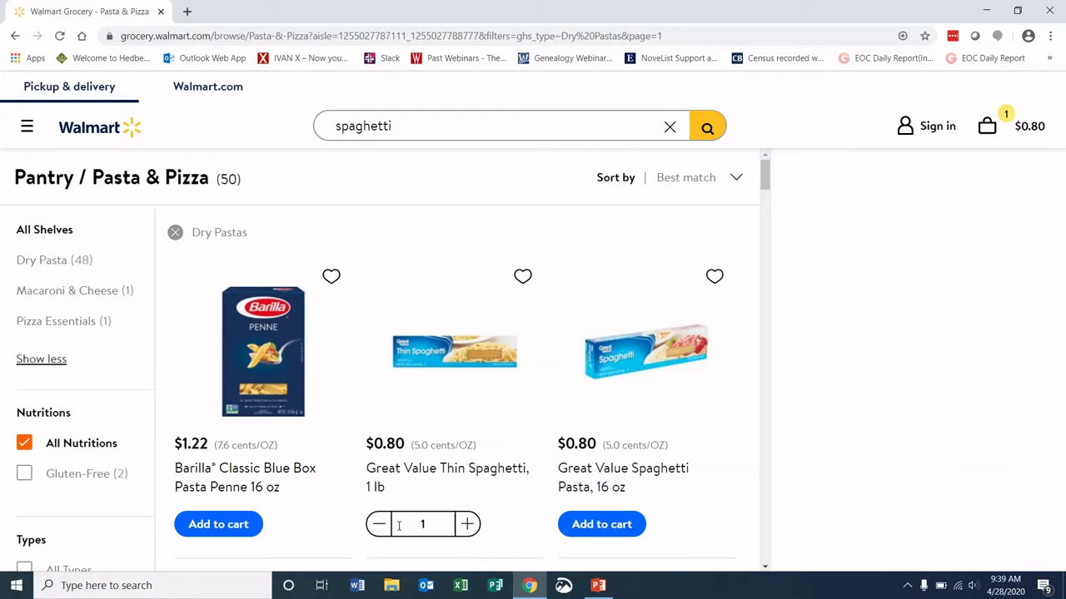
click(467, 526)
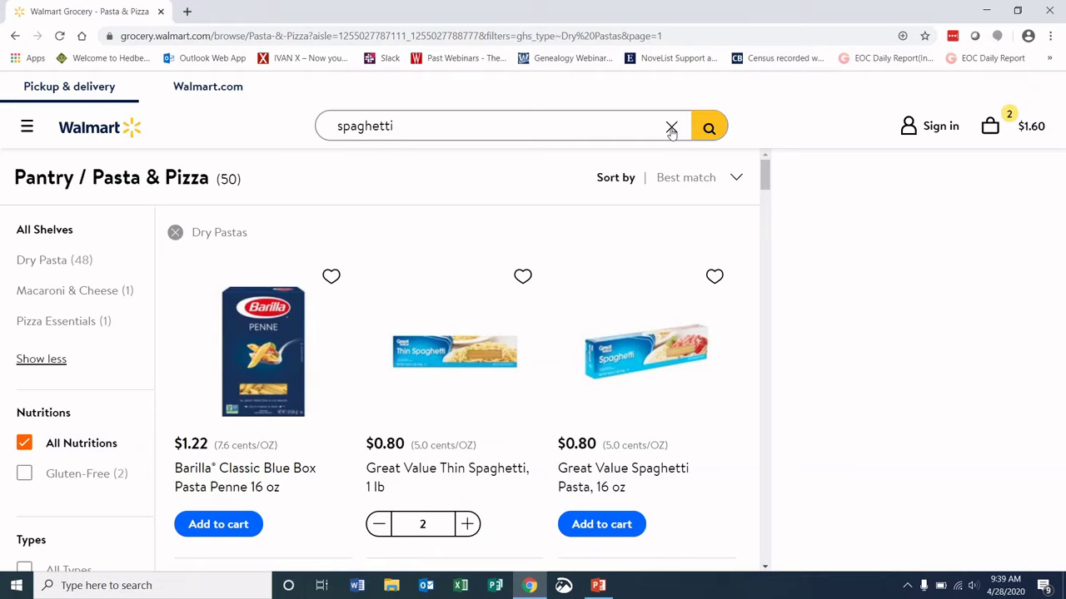
Step: Search 'Great Value' and highlight its 2491 result count
double_click(339, 125)
text(Gre)
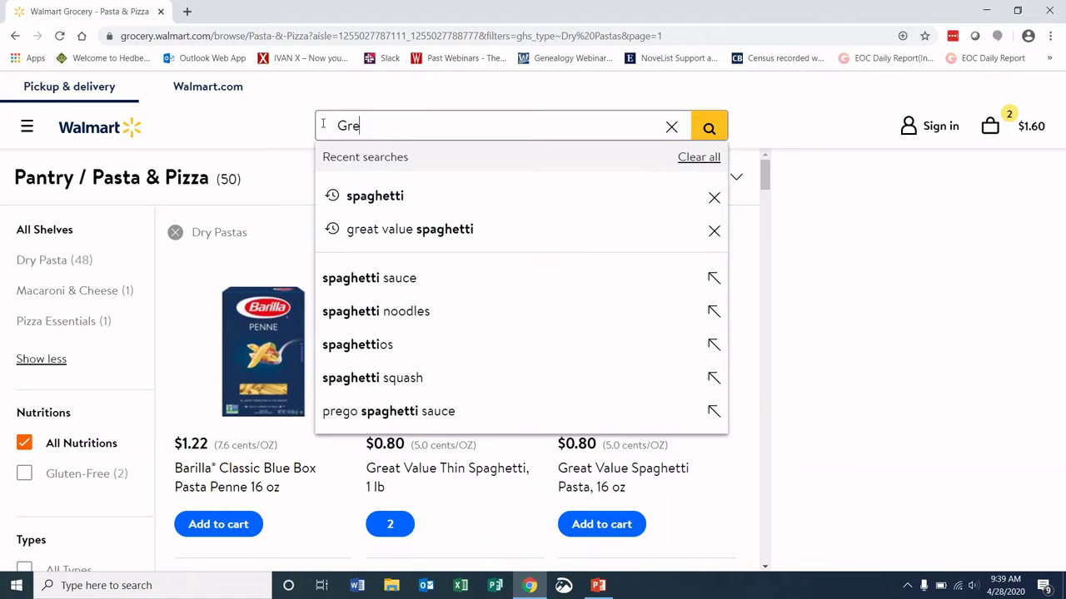
text(at Value)
key(Return)
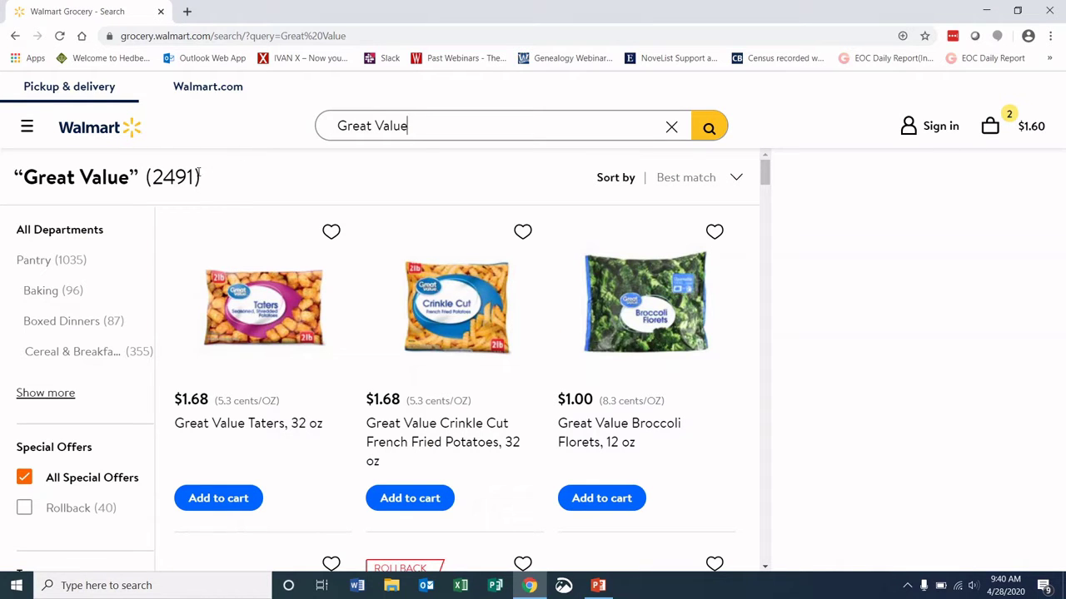
drag(195, 177, 152, 176)
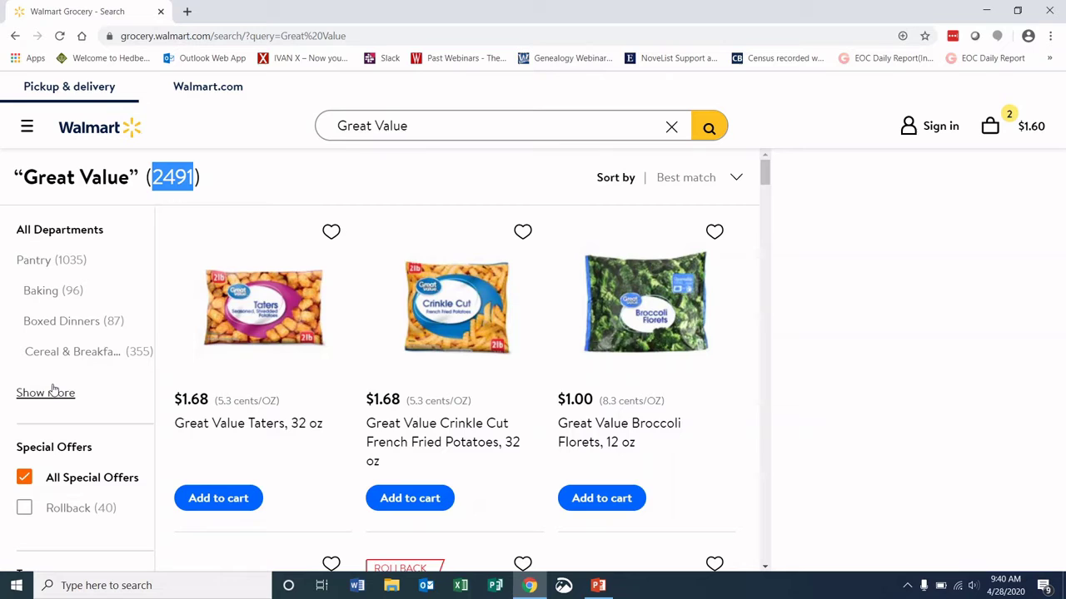
scroll(107, 389, down, 4)
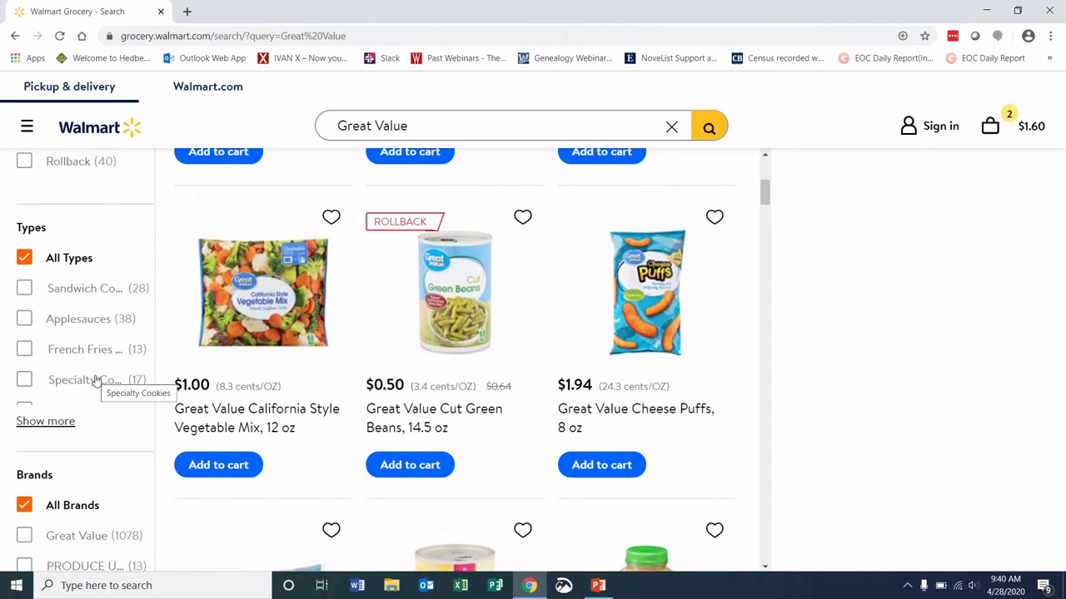
scroll(108, 369, down, 7)
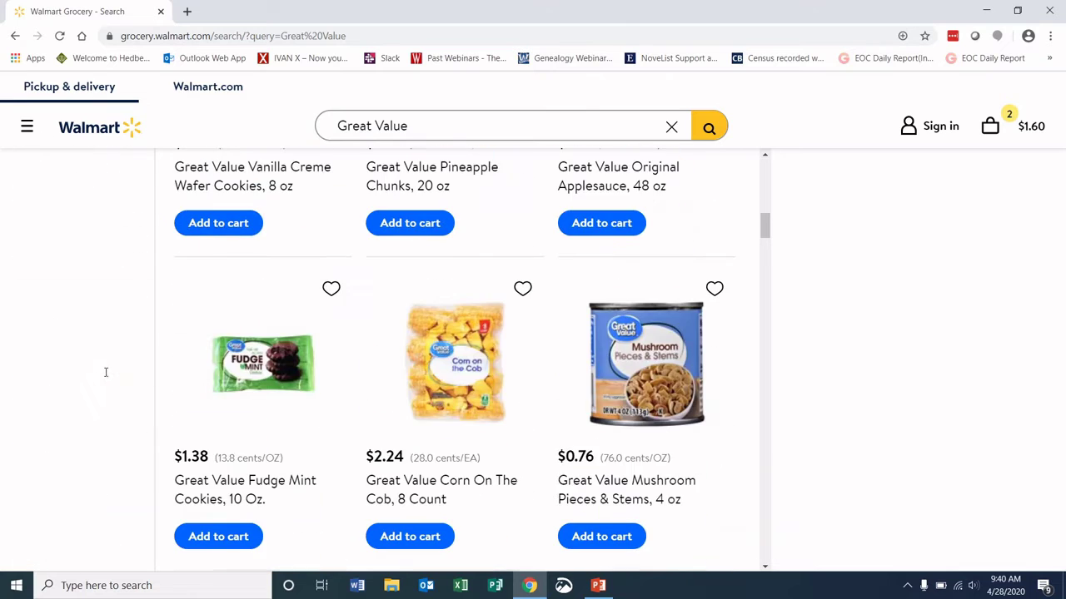
scroll(105, 377, up, 4)
scroll(105, 377, up, 6)
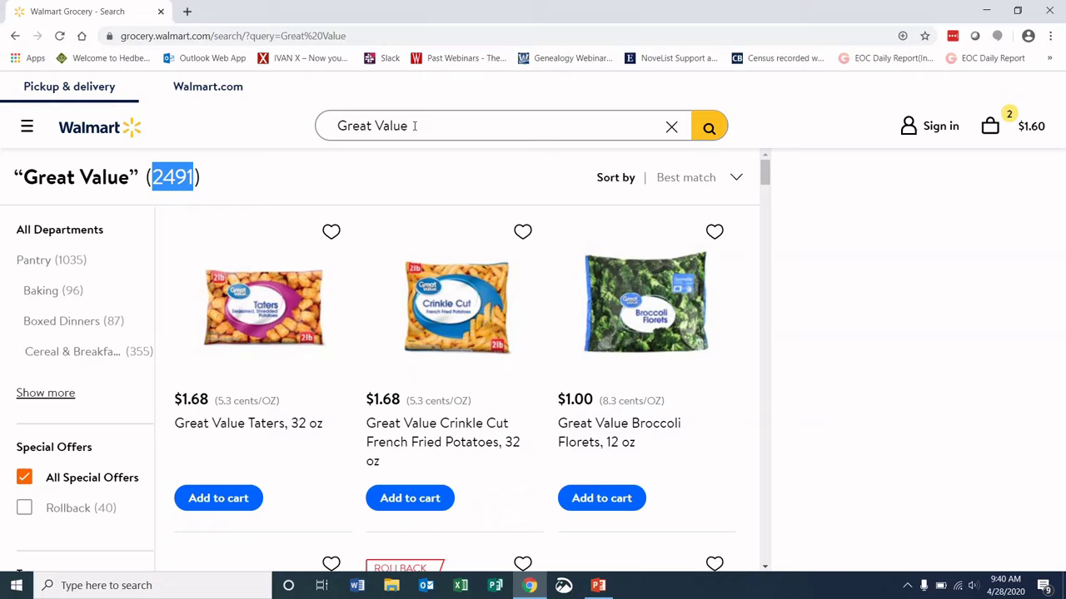
Step: Search 'Great Value spaghetti' (173 results) and raise Thin Spaghetti to quantity 3, totaling $2.40
click(413, 126)
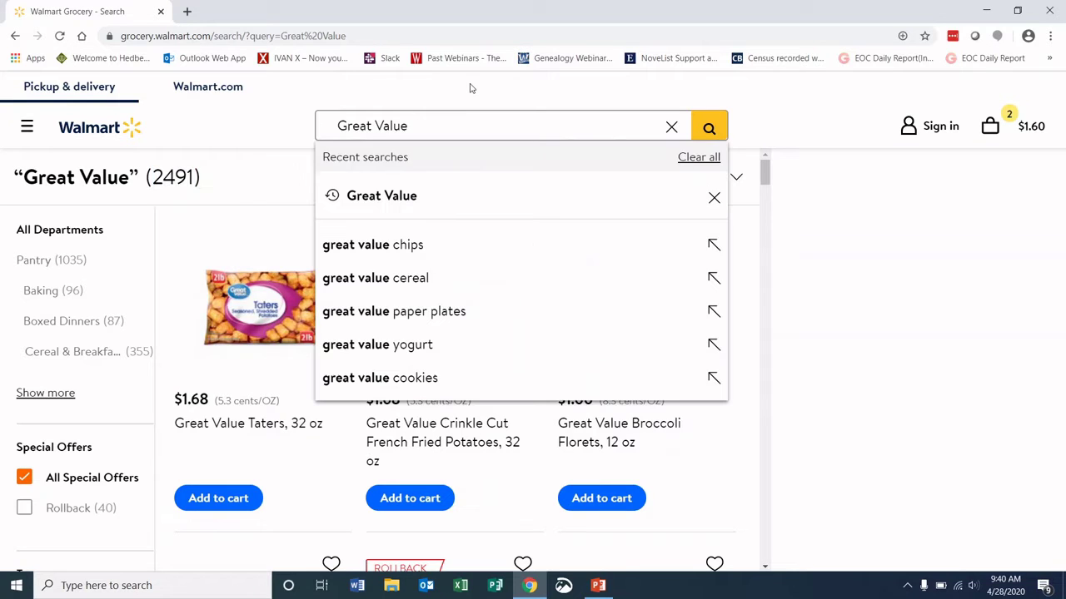
text(spaghetti)
key(Return)
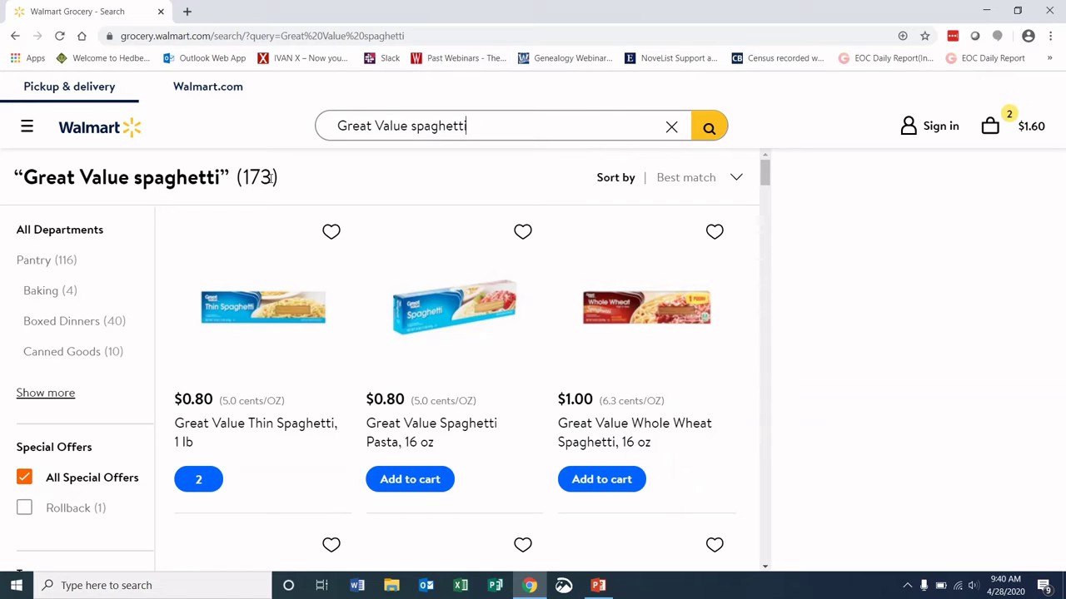
drag(270, 177, 244, 178)
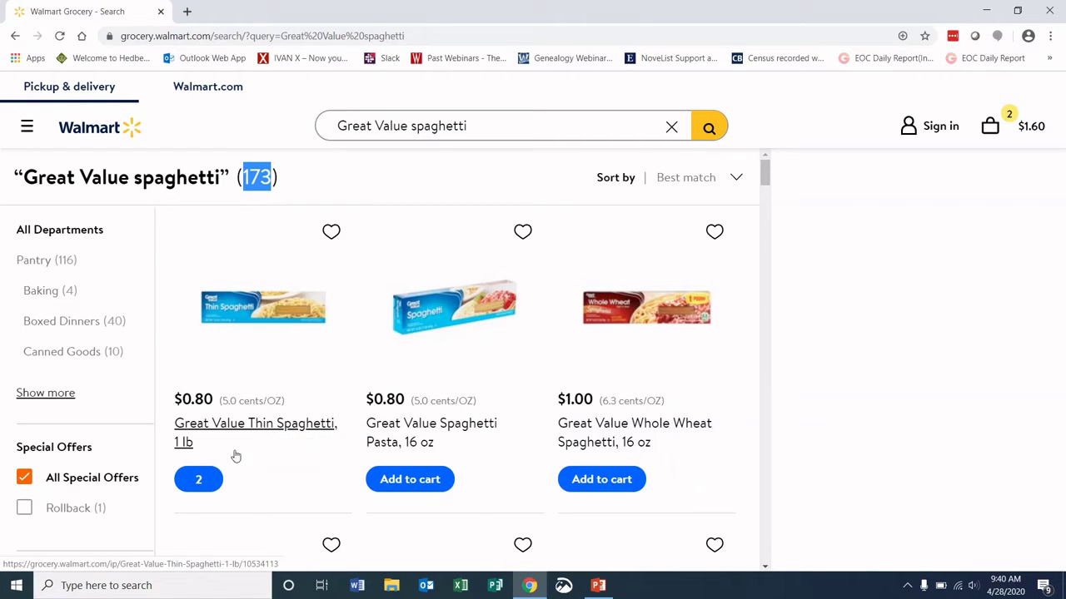
click(208, 482)
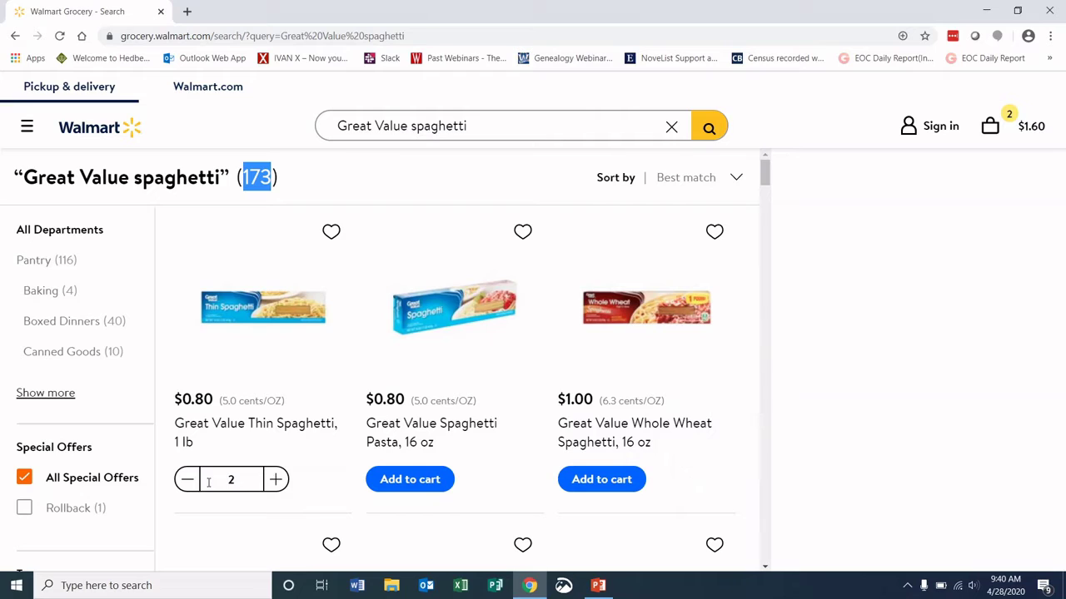
click(275, 479)
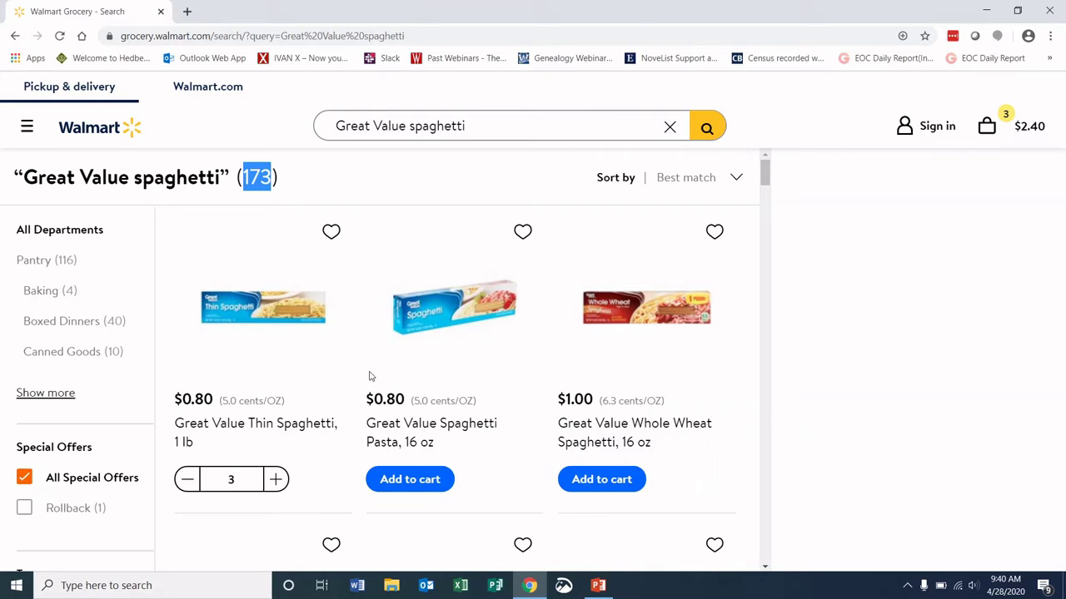
Step: Replace the query with 'Tide laundry de' and pick the 'tide laundry detergent' suggestion (168 results)
click(668, 129)
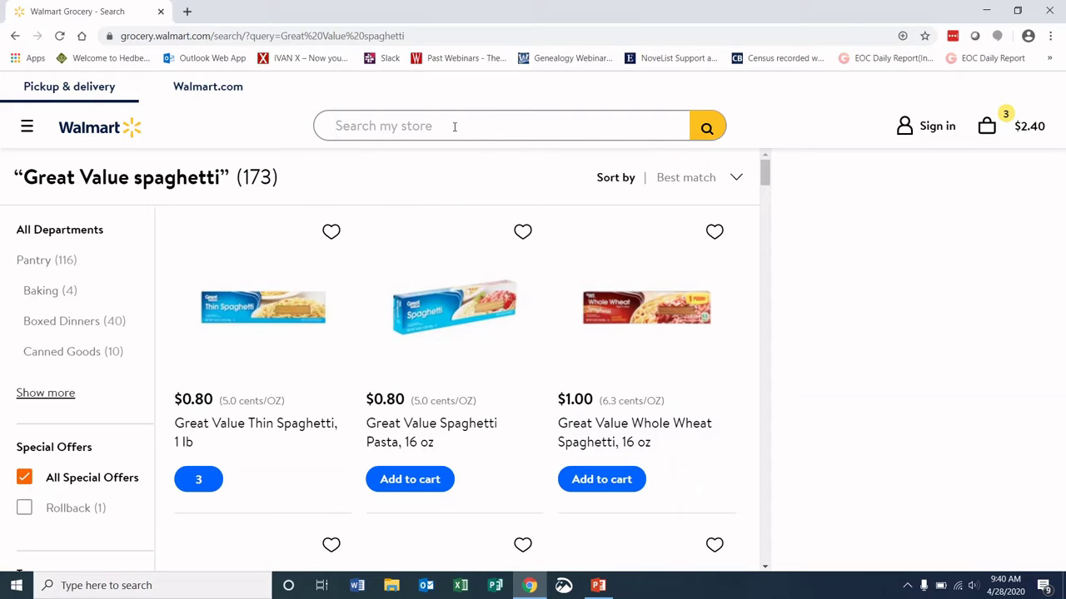
text(Tide la)
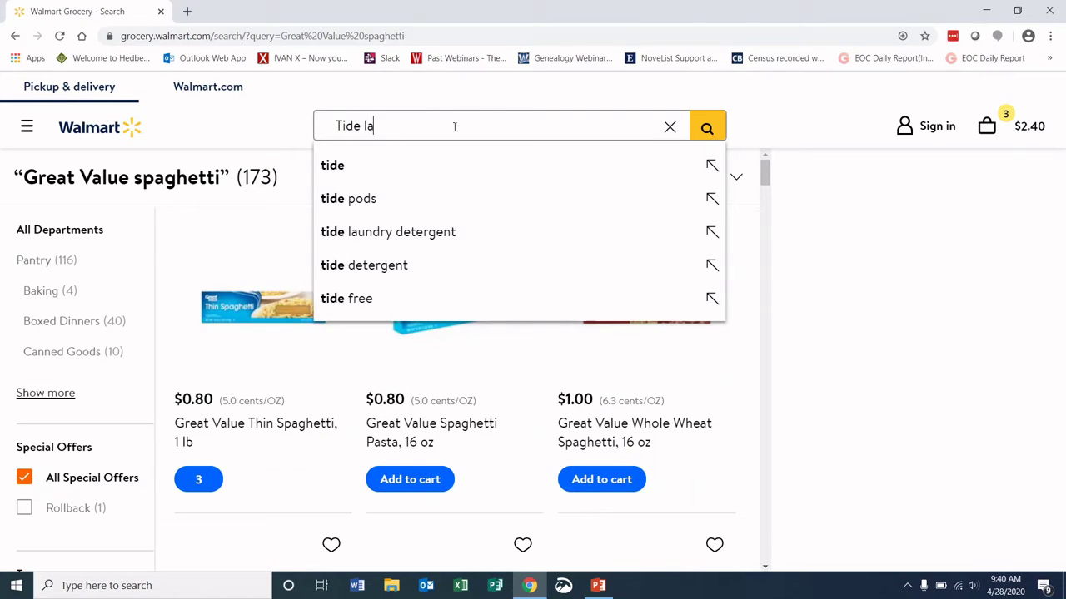
text(undry de)
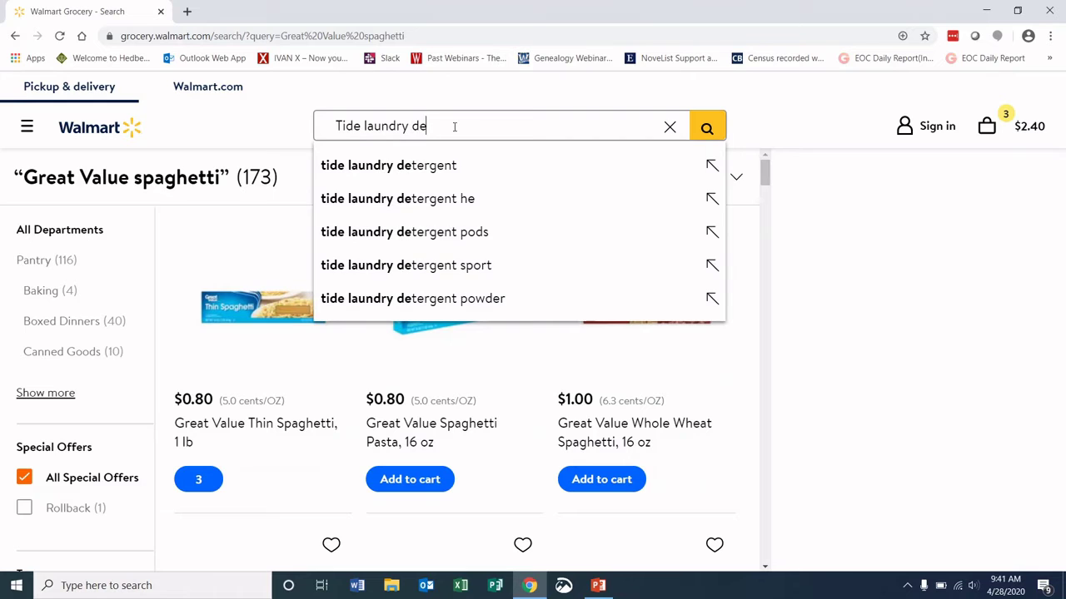
click(429, 166)
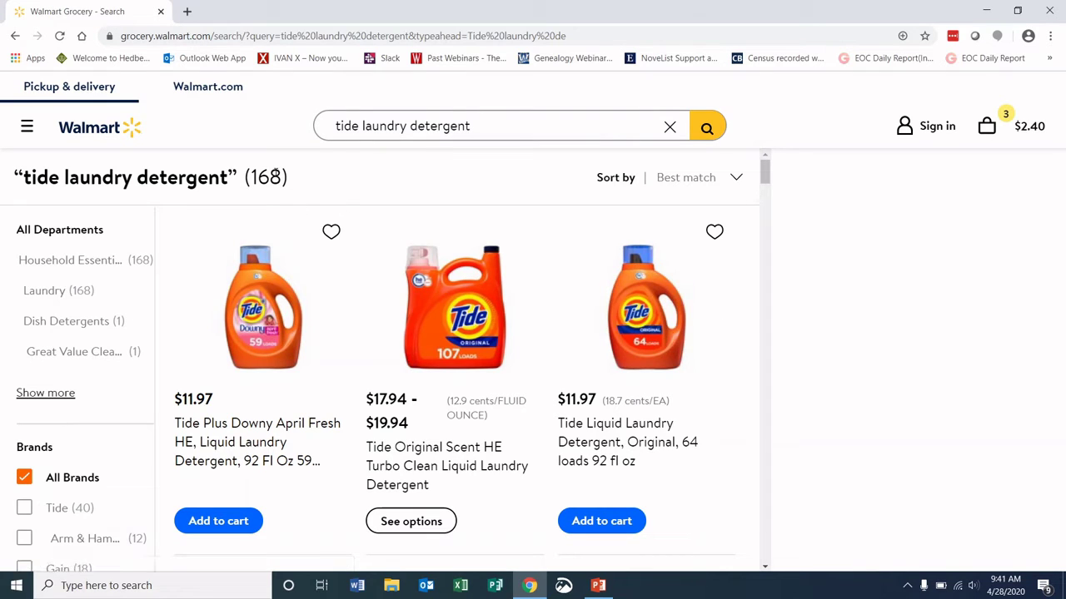
scroll(708, 422, down, 3)
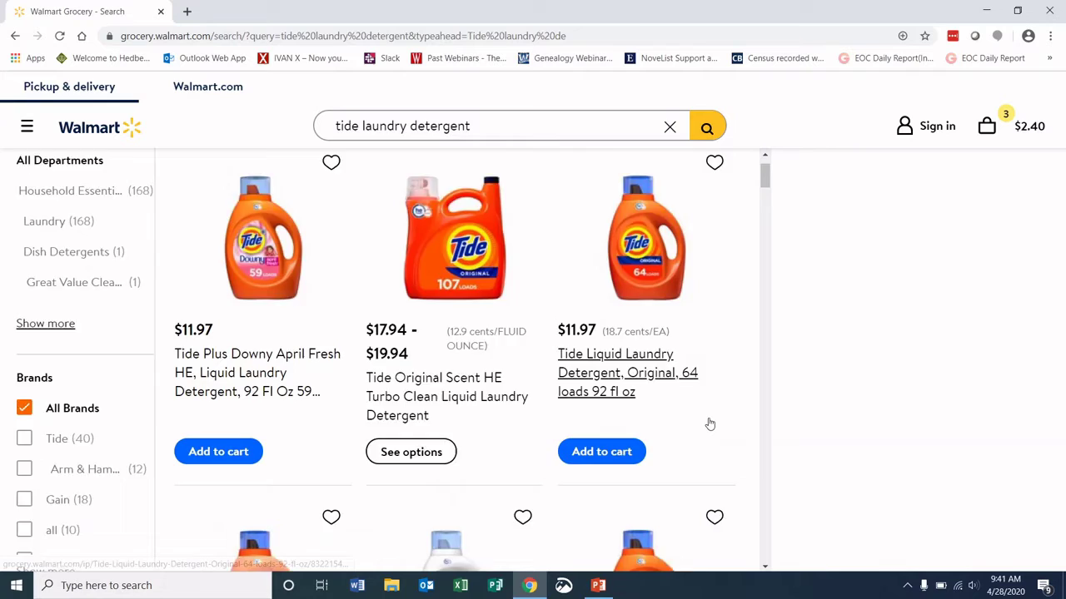
scroll(709, 425, down, 14)
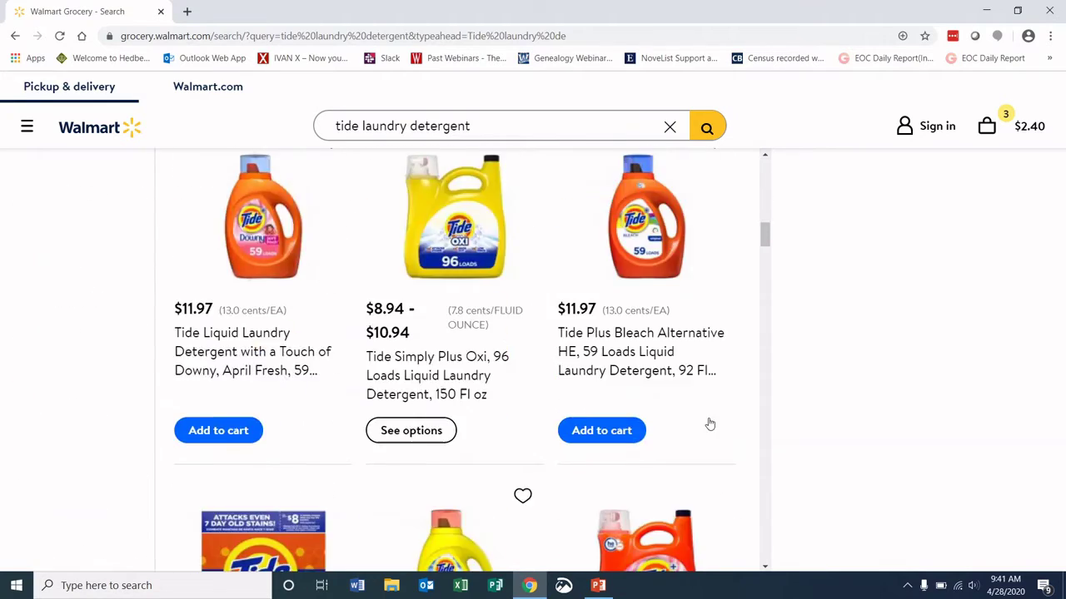
scroll(709, 425, up, 10)
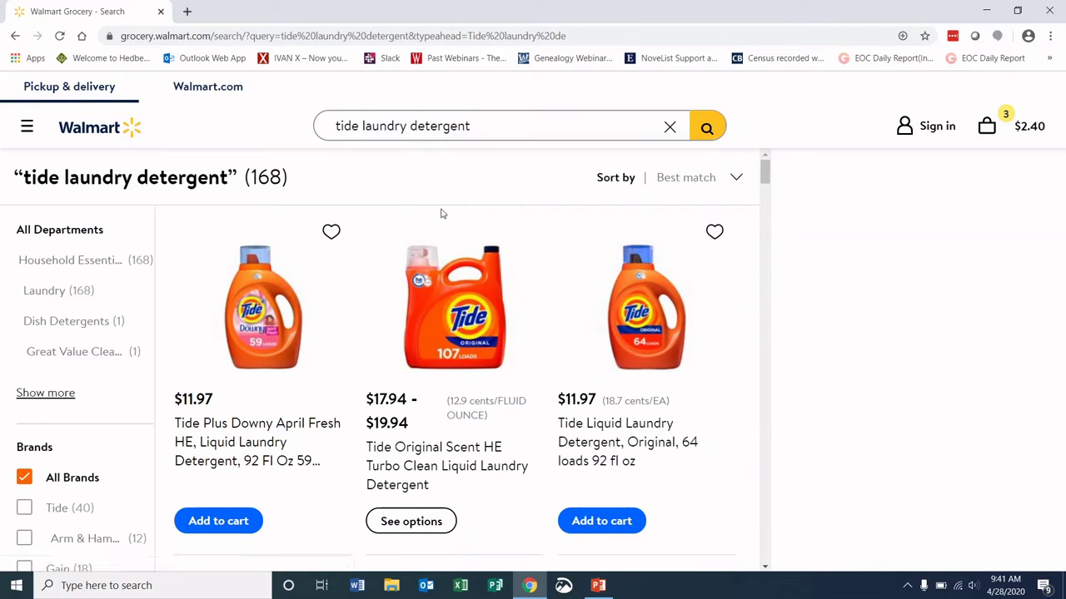
Step: Search 'tide powder laundry detergent' and add Tide Free & Gentle powder, bringing the cart to $15.36
click(421, 129)
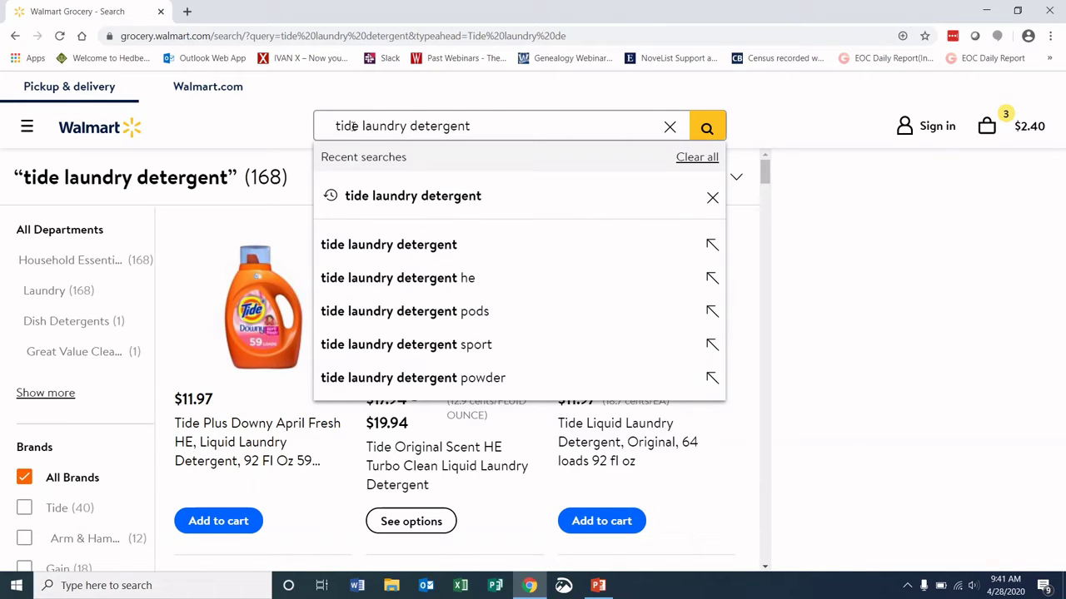
text(powder)
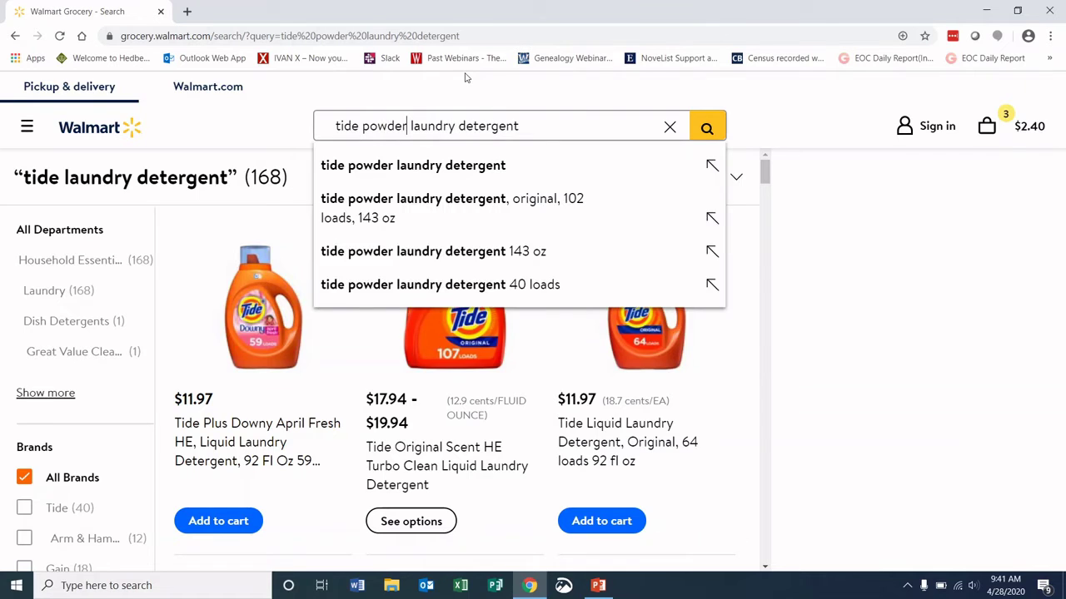
key(Return)
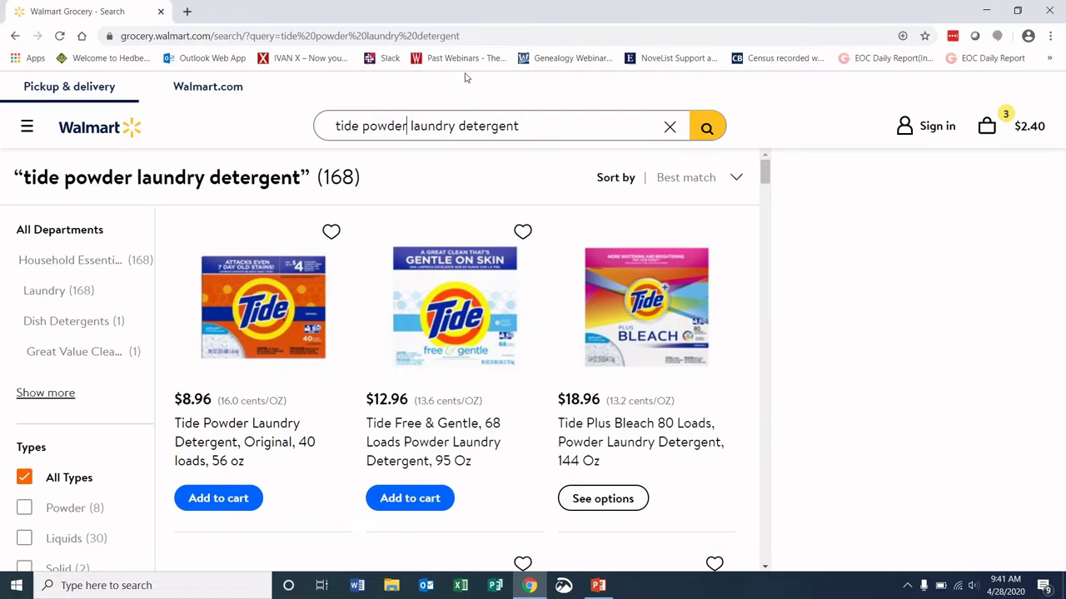
drag(523, 126, 336, 117)
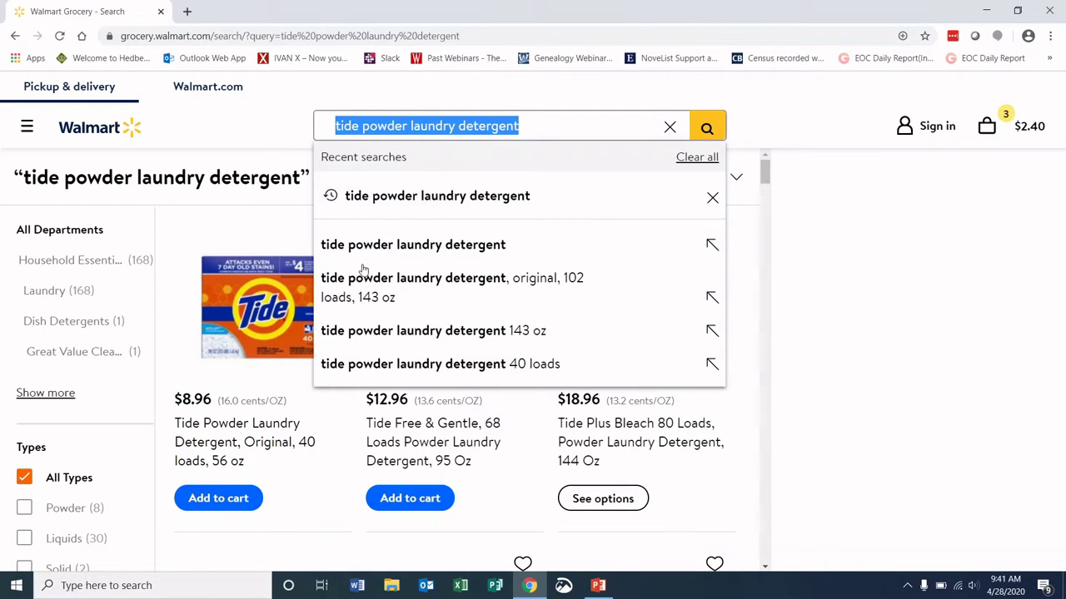
click(203, 237)
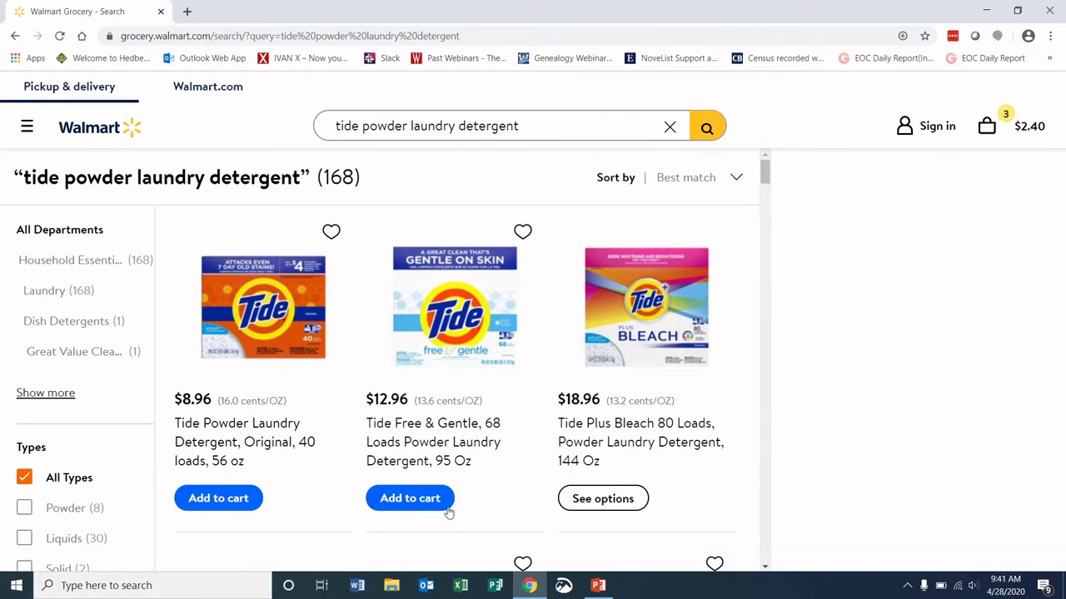
click(415, 504)
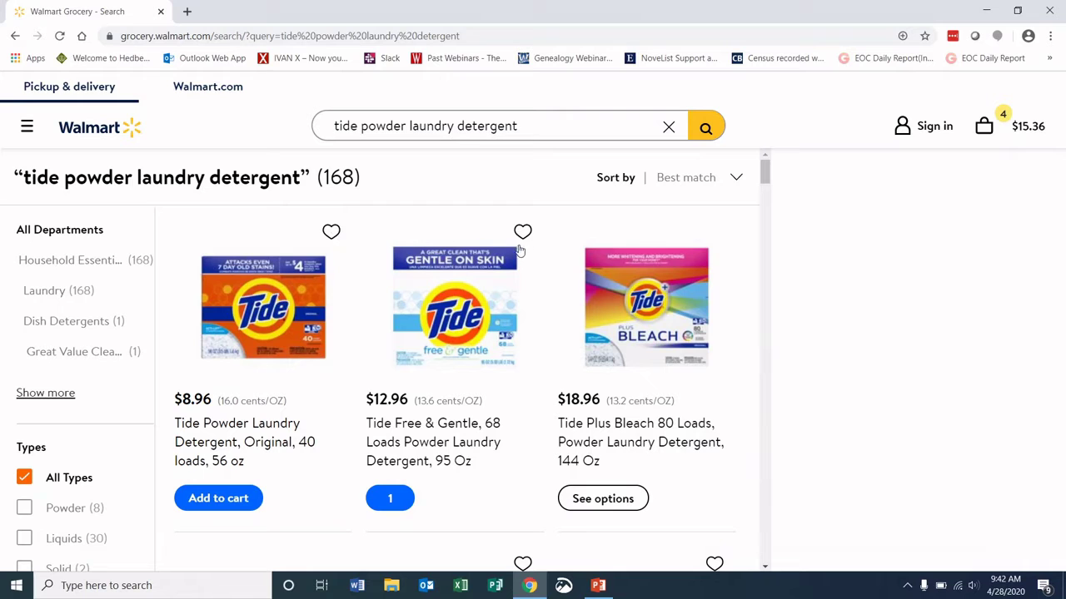
Step: Scroll the Tide Free & Gentle detergent page and highlight the Favorites sign-in message
scroll(525, 333, down, 4)
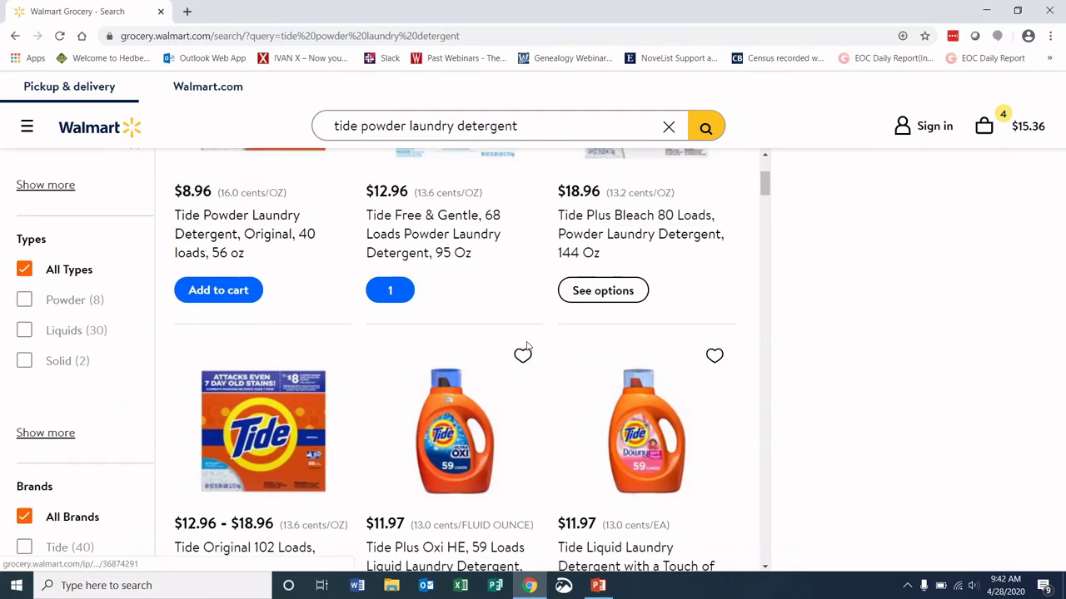
scroll(527, 346, down, 3)
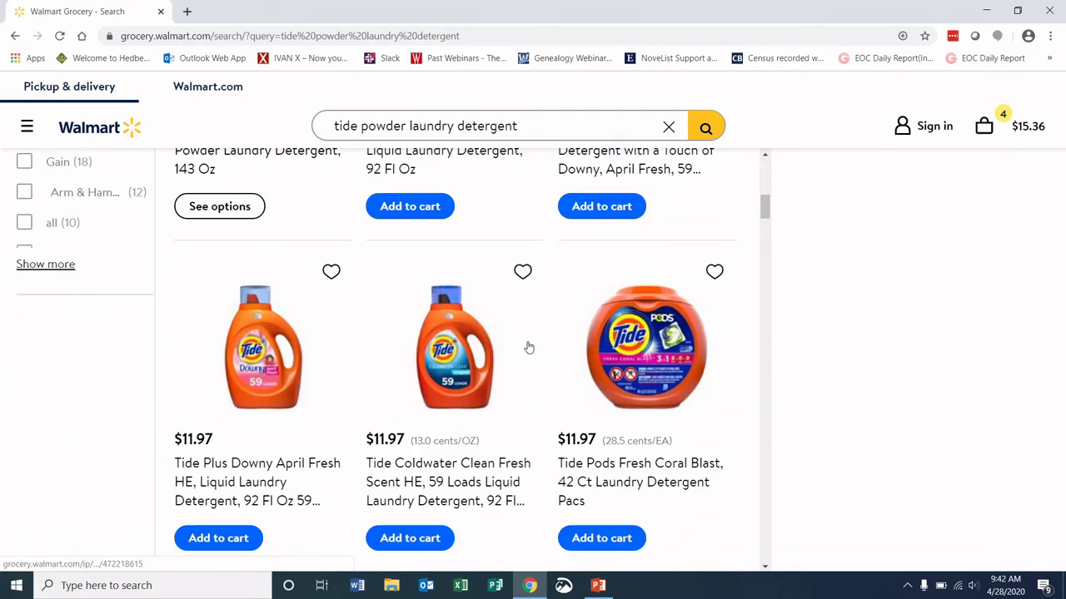
scroll(526, 346, up, 2)
scroll(527, 347, up, 5)
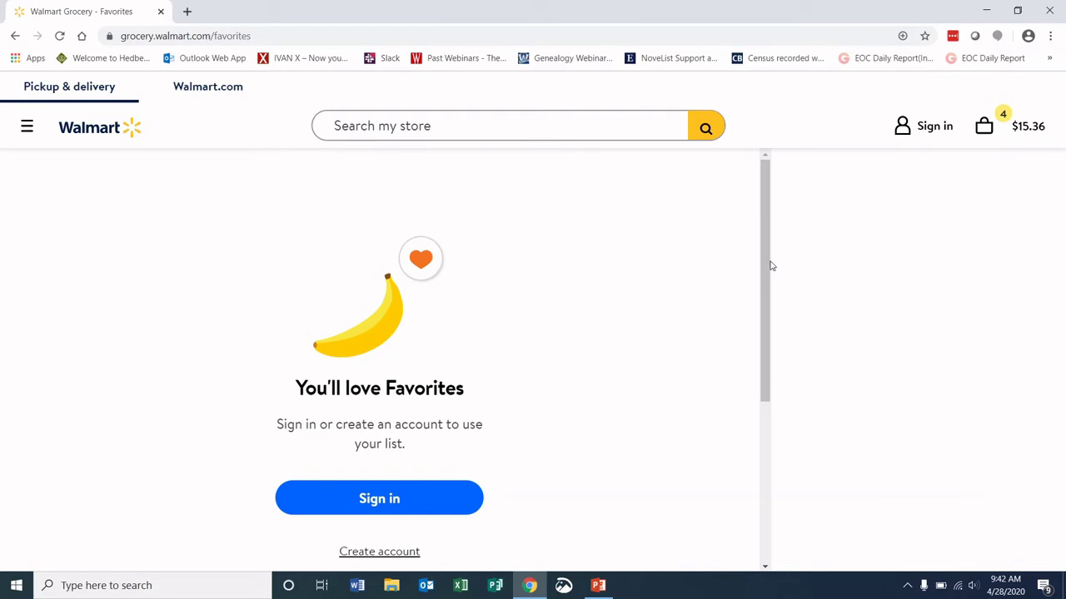
drag(763, 269, 765, 311)
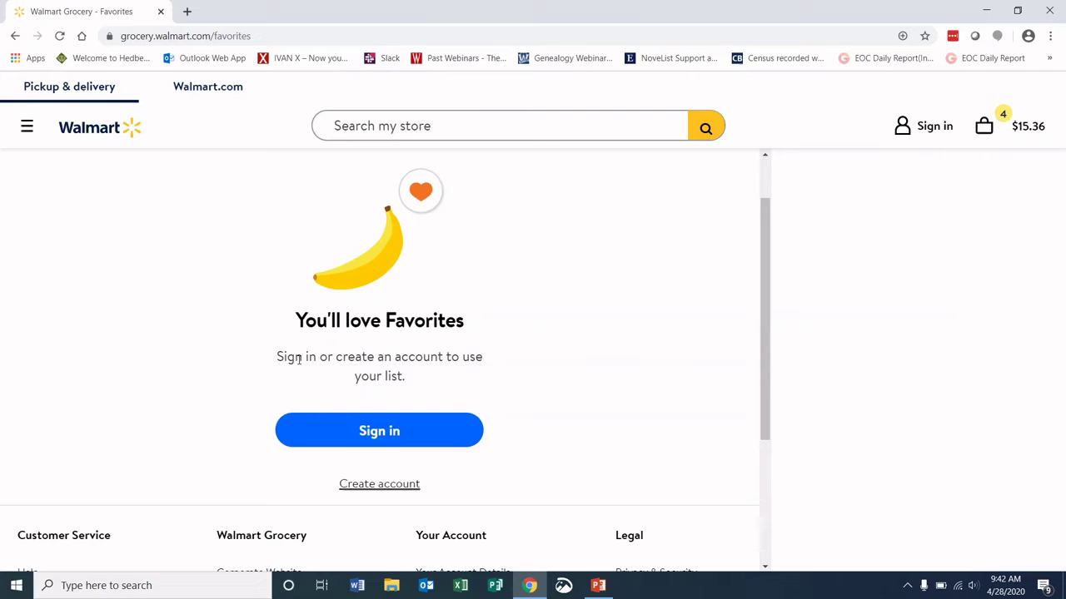
drag(276, 356, 423, 385)
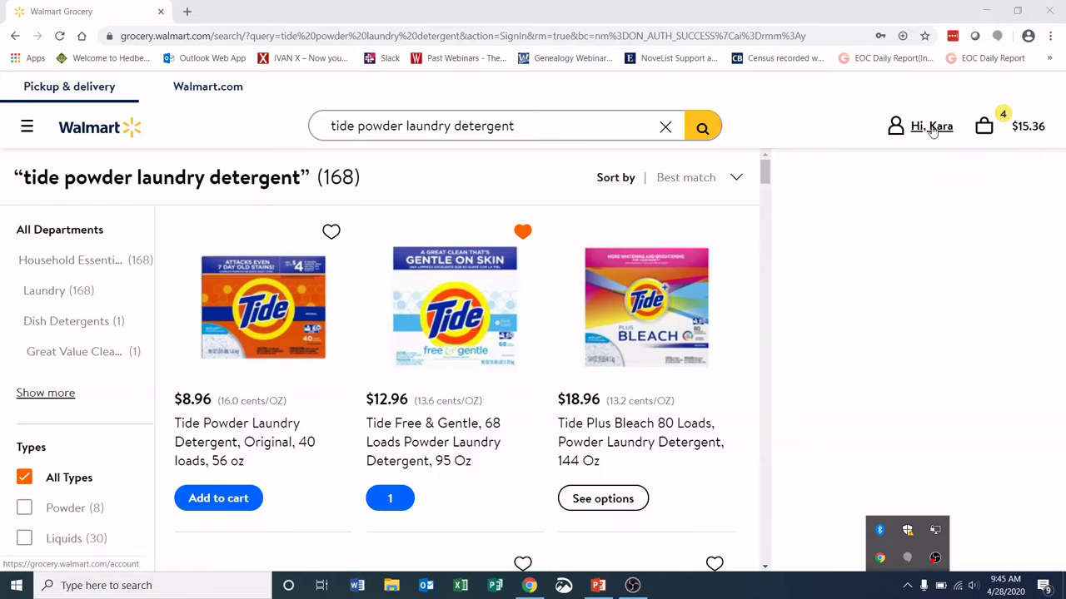
Step: Open My account's Recent Orders, then show the 4-item cart and highlight its $15.36 subtotal
click(930, 127)
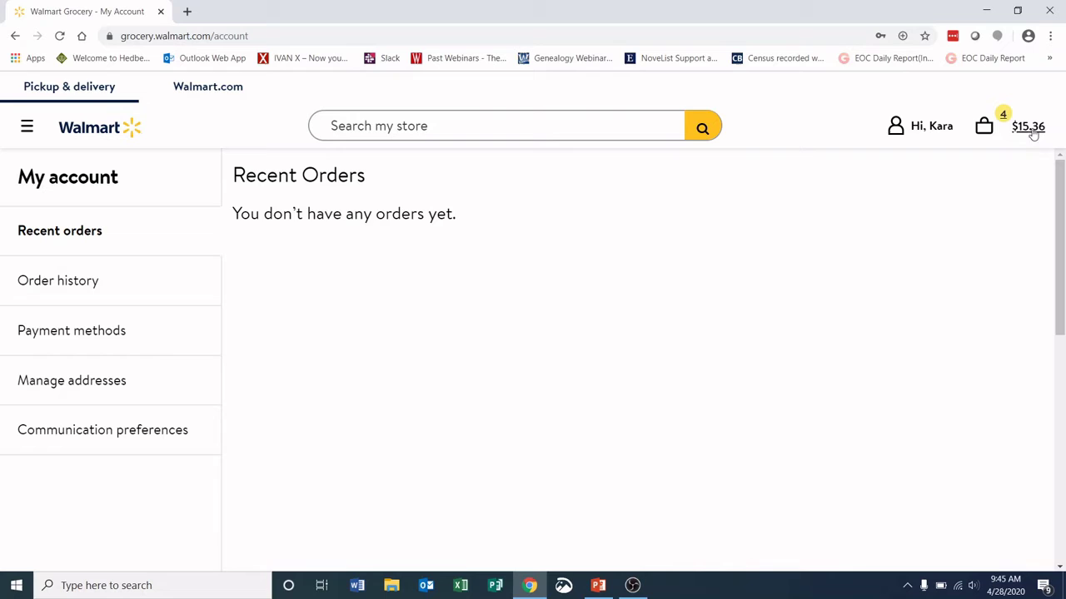
click(1032, 129)
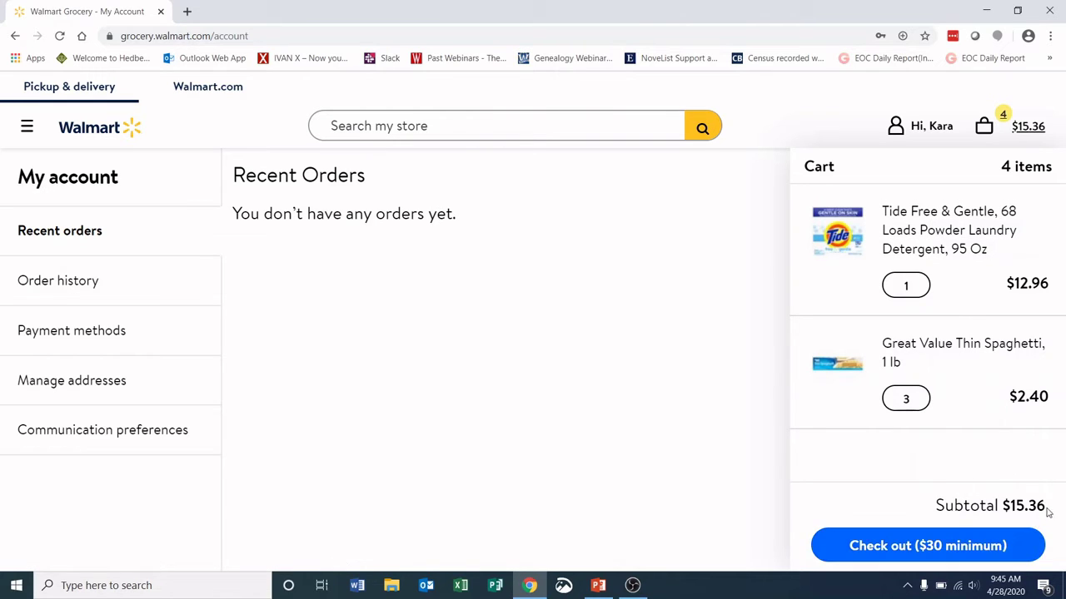
drag(1048, 512, 1009, 506)
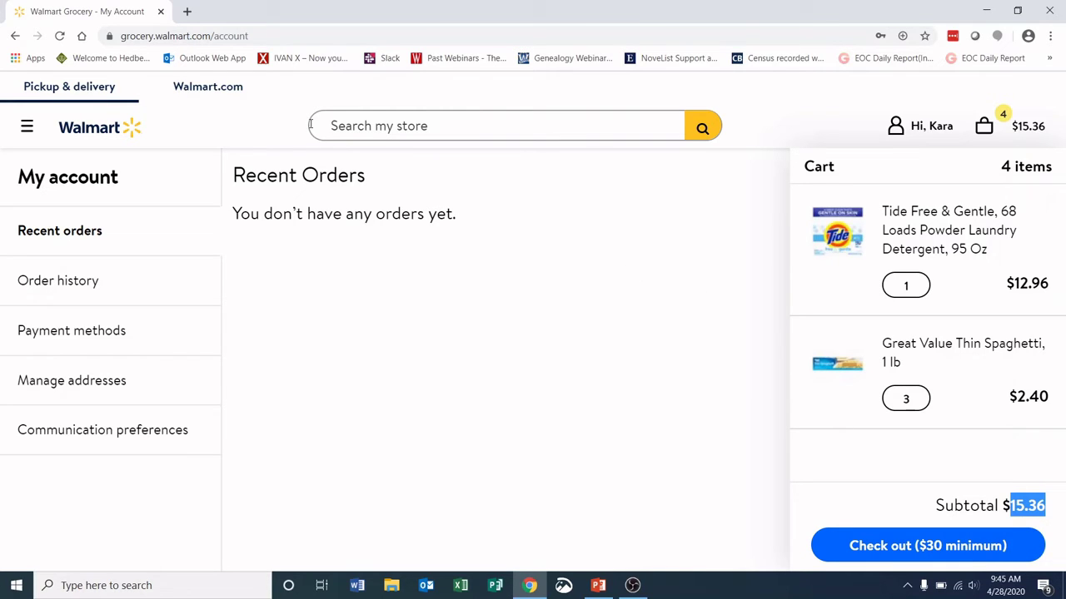
Step: Search 'bananas' and add 4 Bananas, each ($0.18) to the cart
click(353, 127)
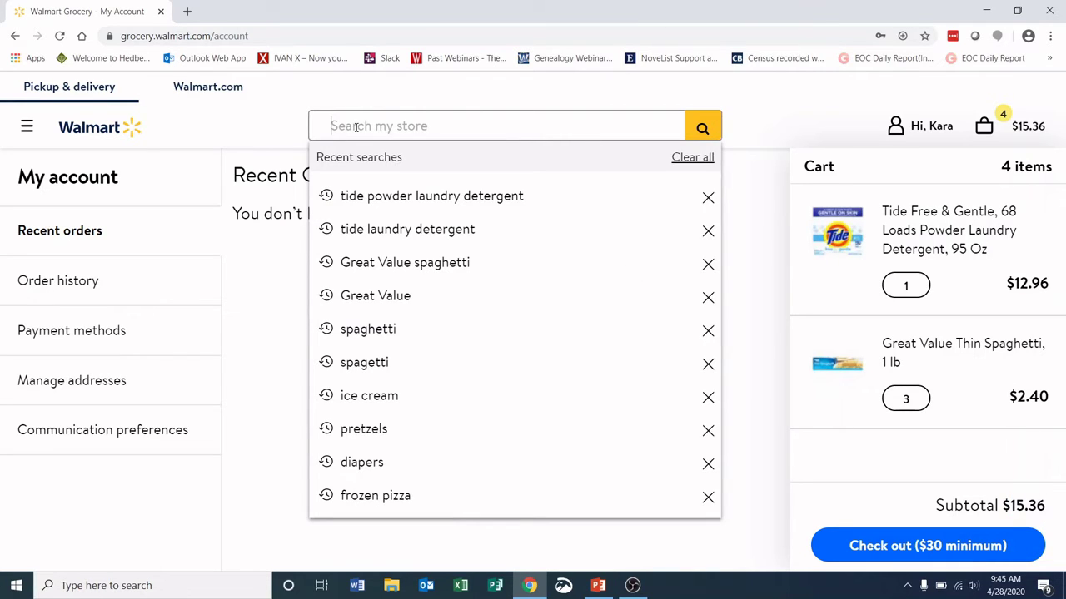
text(bana)
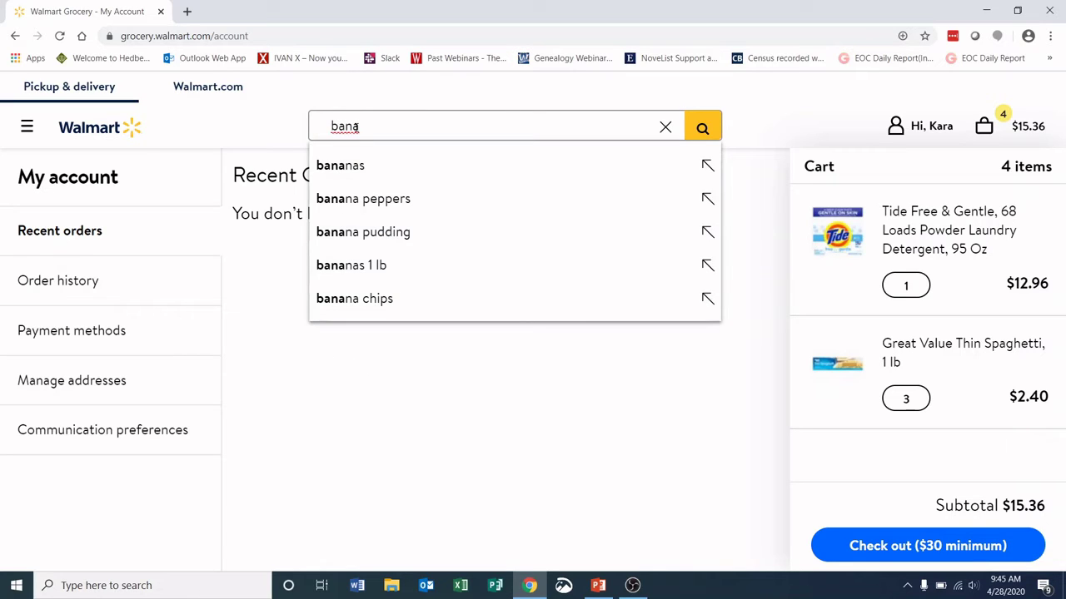
click(374, 173)
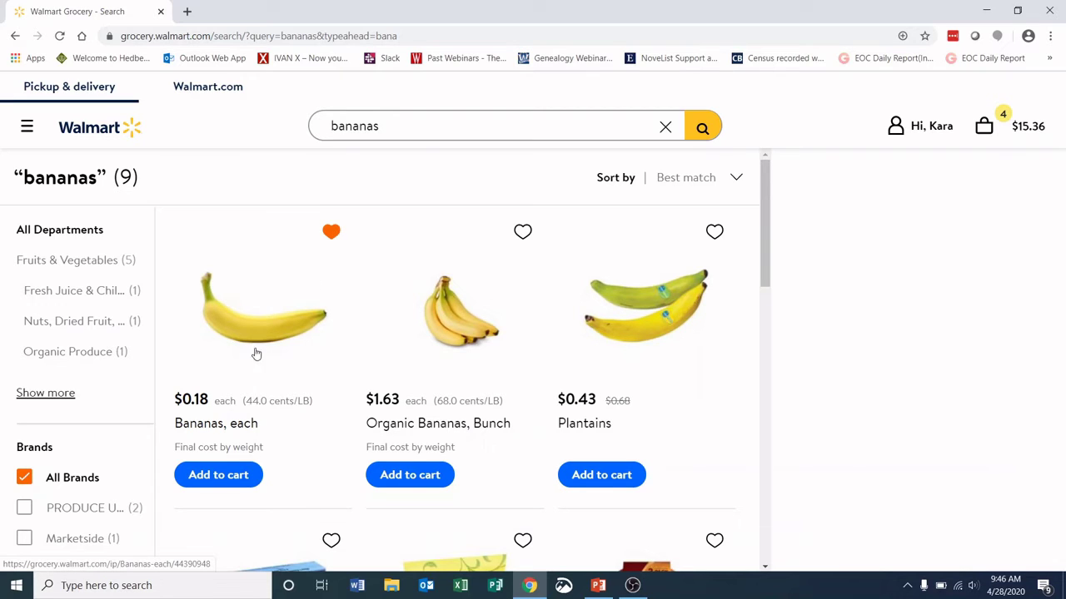
click(230, 476)
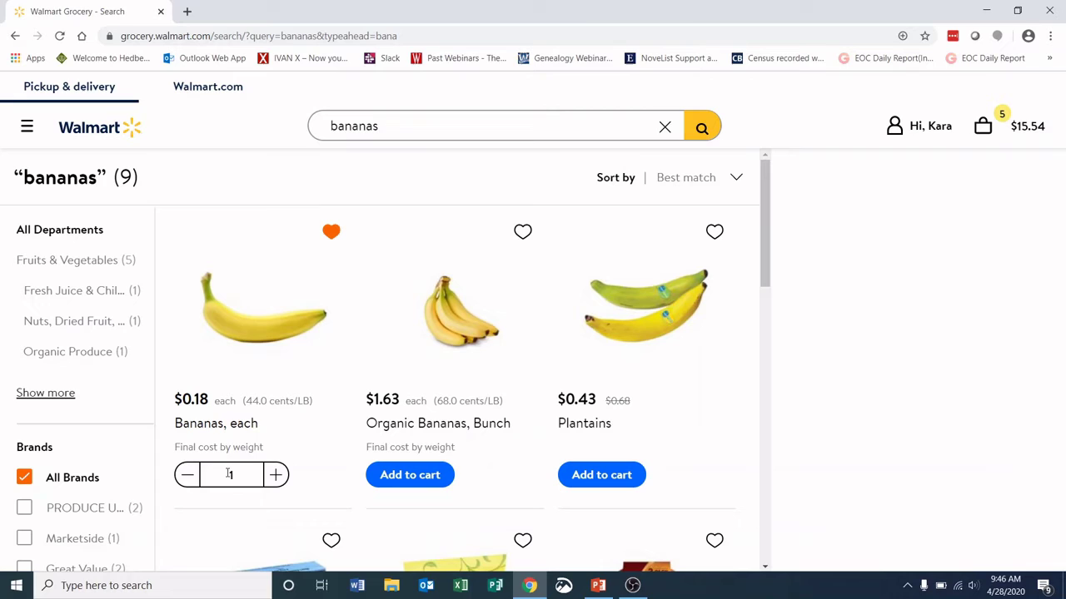
click(275, 476)
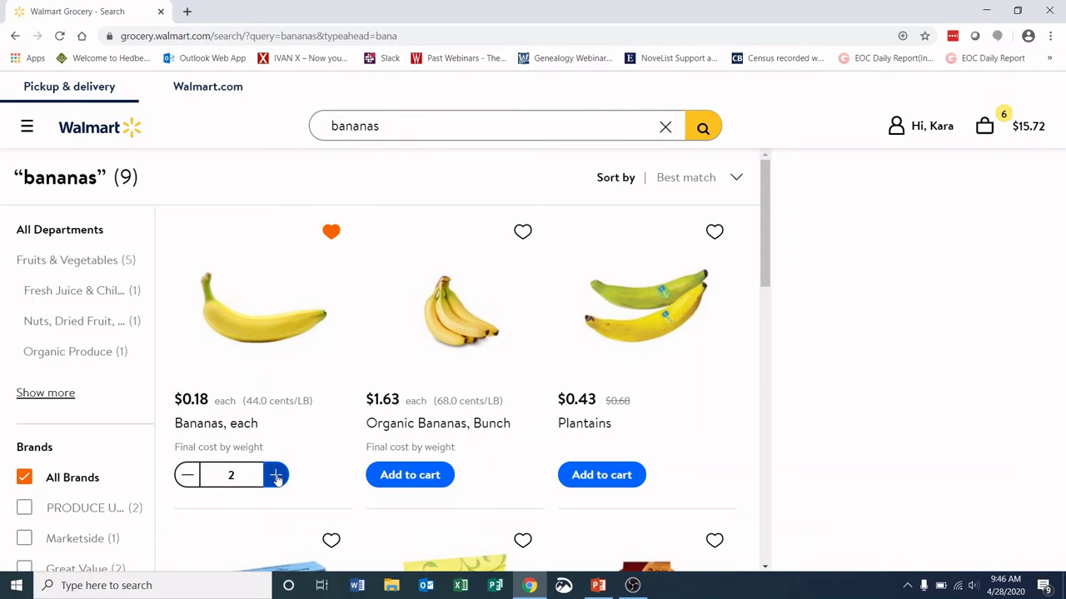
click(275, 476)
click(276, 475)
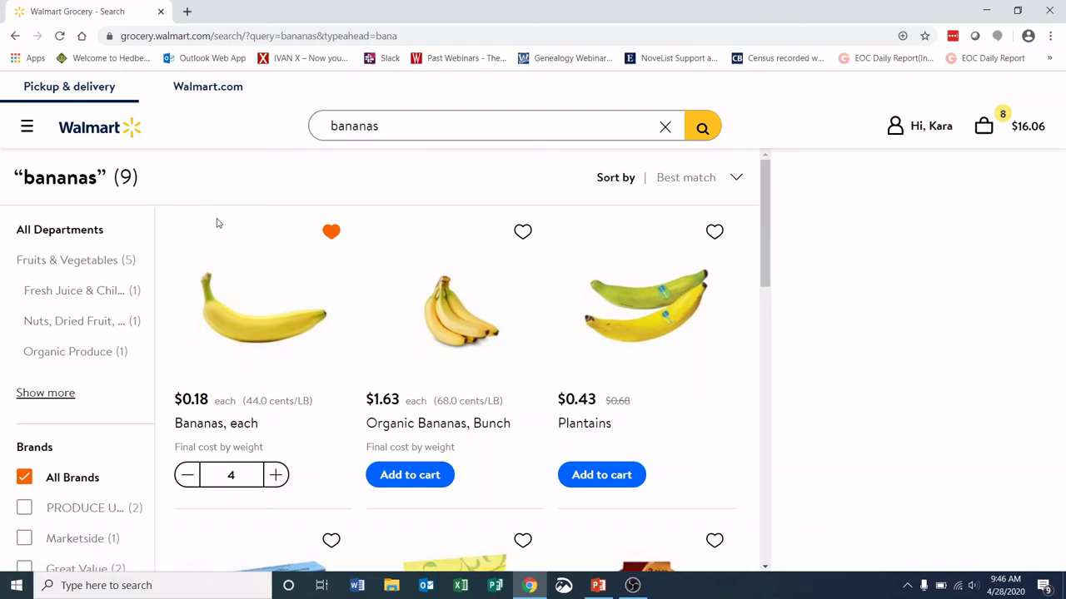
Step: Open the Favorites list from the site menu and browse the saved items
click(27, 132)
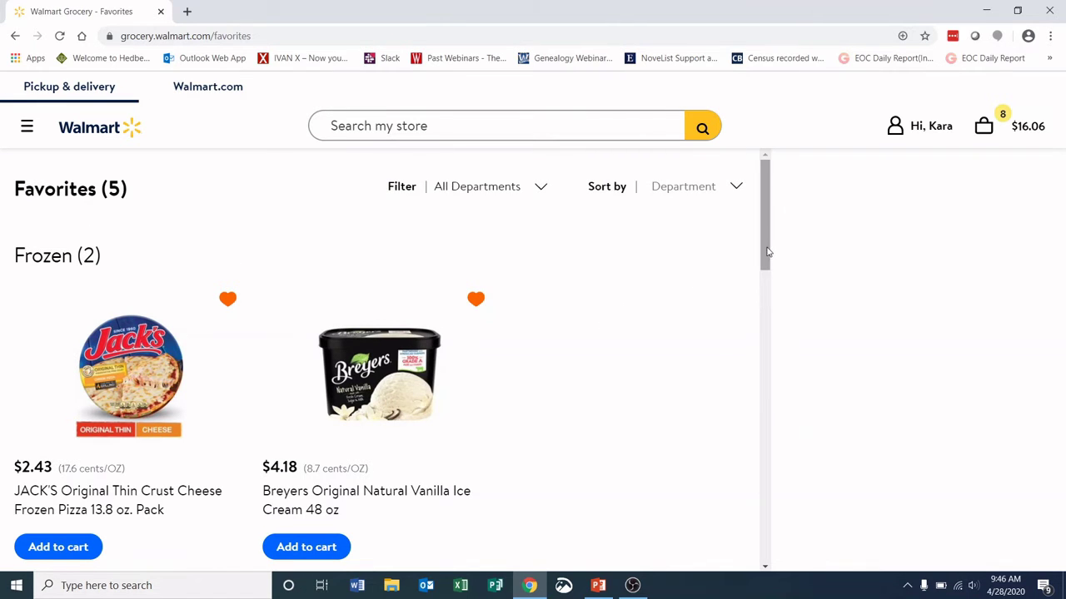
drag(766, 255, 770, 280)
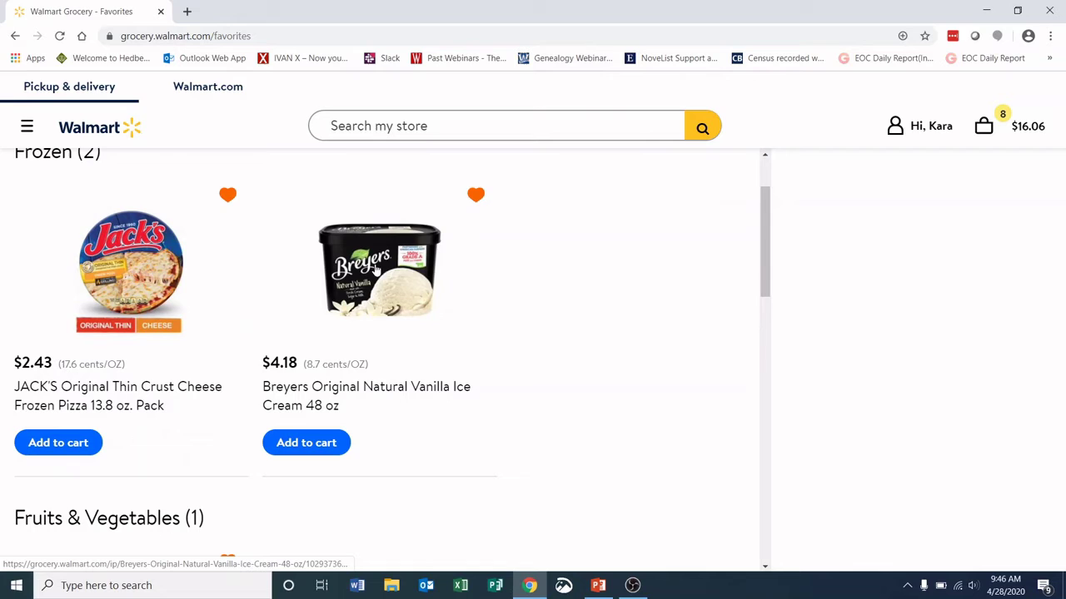
scroll(344, 331, down, 3)
scroll(225, 280, down, 5)
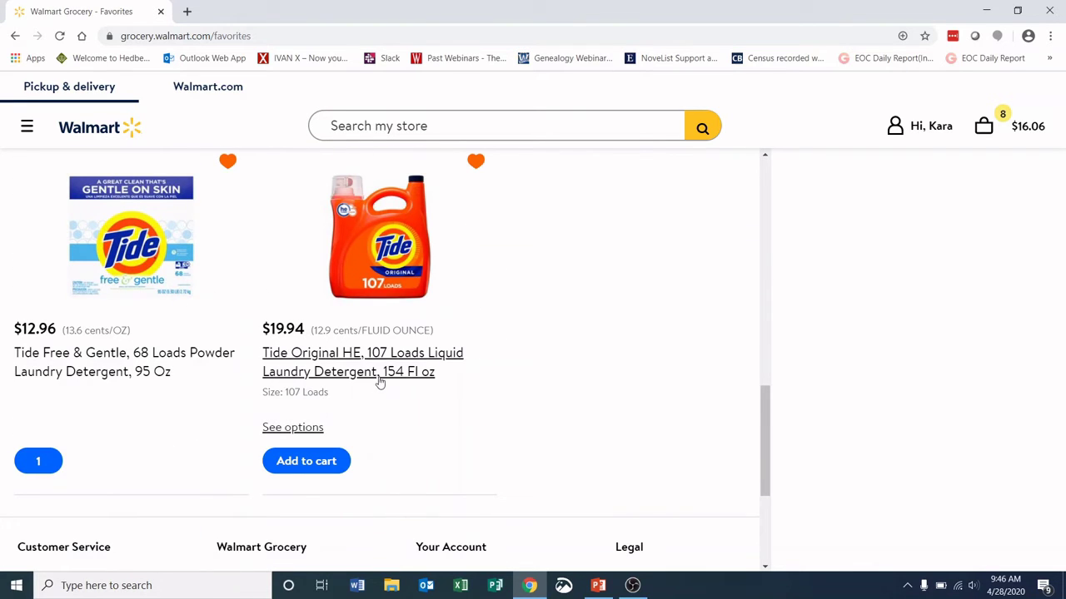
scroll(381, 379, down, 3)
scroll(381, 386, up, 4)
scroll(381, 385, up, 8)
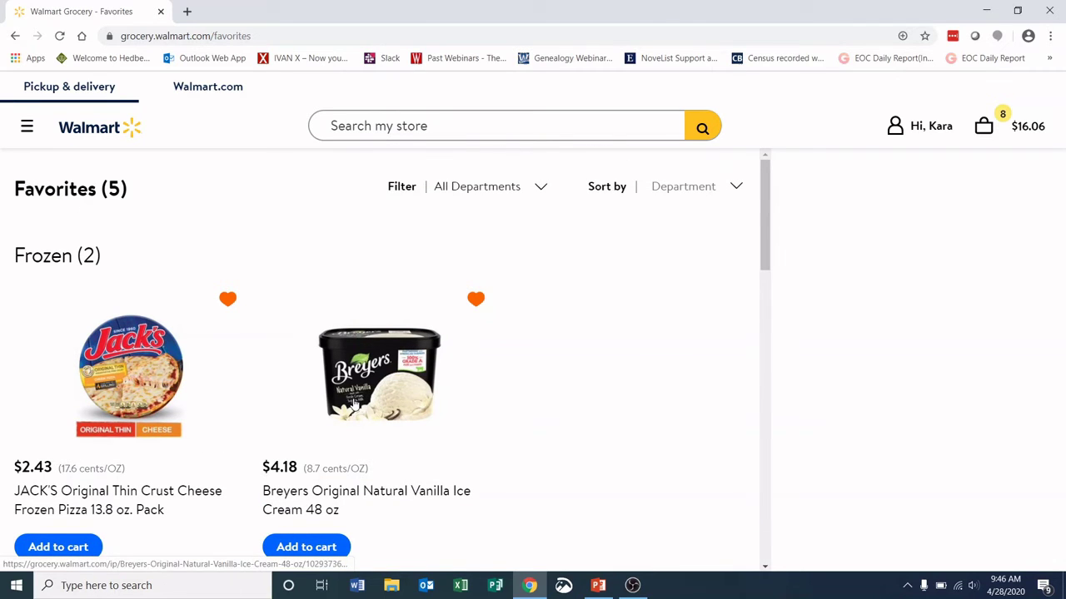
scroll(349, 405, down, 1)
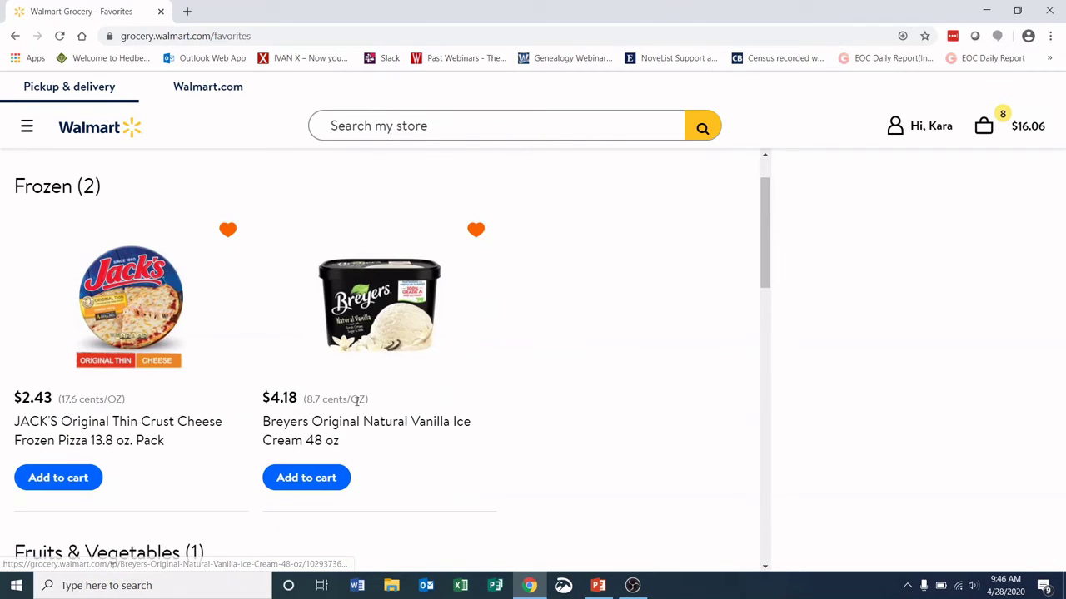
Step: Add 2 JACK'S cheese pizzas and 2 Breyers vanilla ice creams from Favorites
click(61, 481)
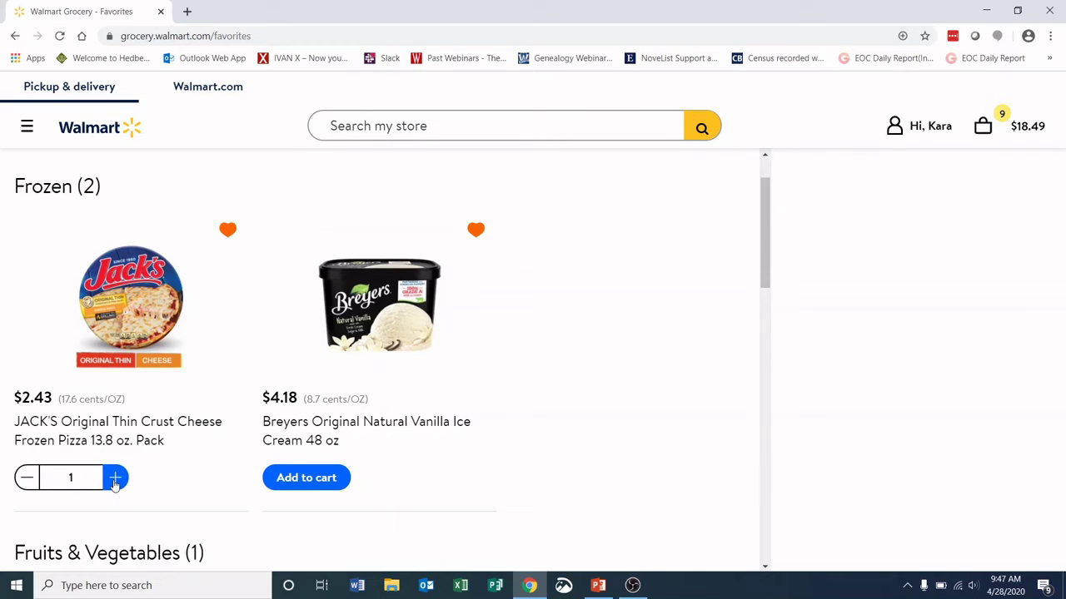
click(115, 481)
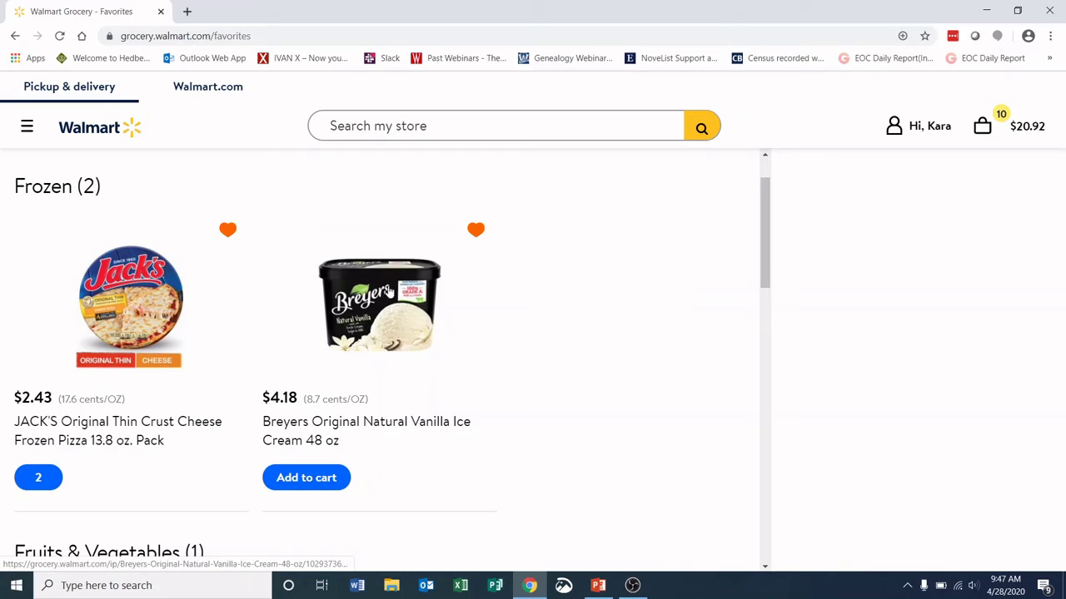
click(313, 479)
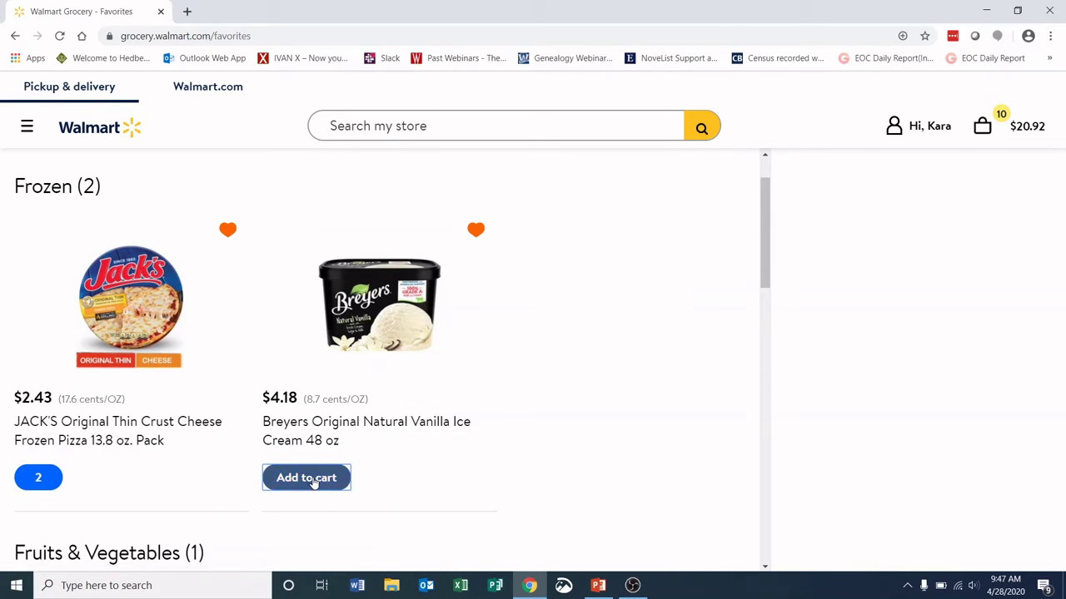
click(363, 477)
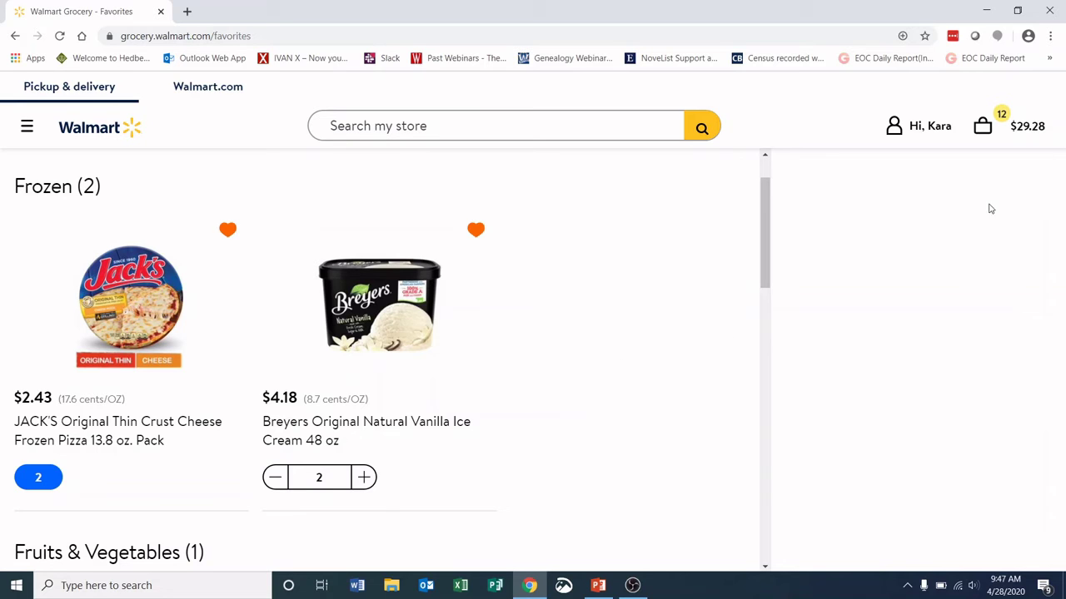
scroll(687, 310, down, 7)
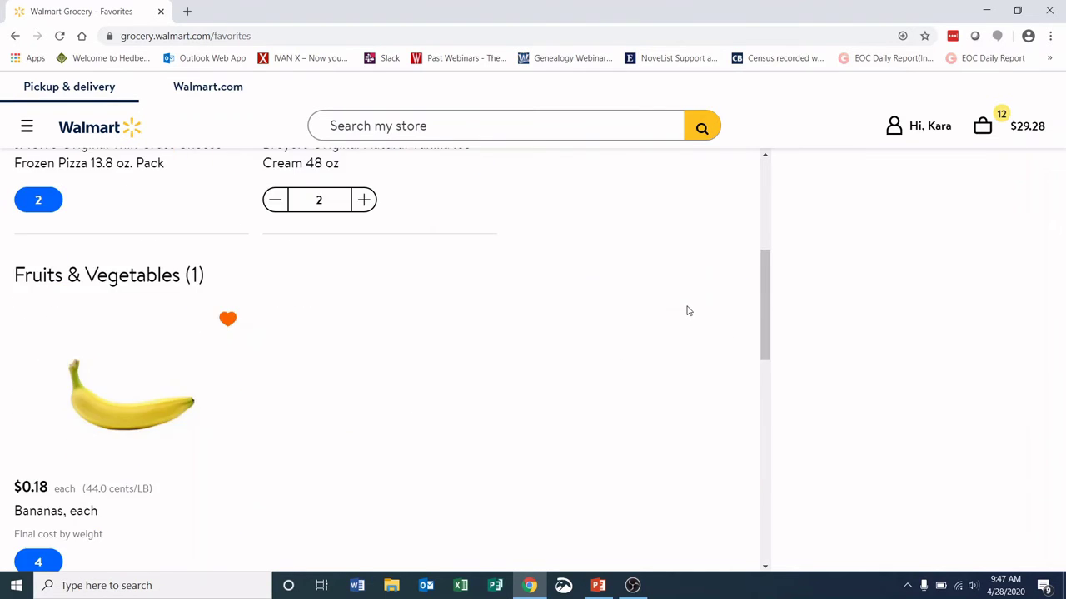
Step: Search 'diapers size 6', filter to Luvs, and add Luvs Triple Leakguards Size 4, 22 Ct
scroll(684, 306, down, 4)
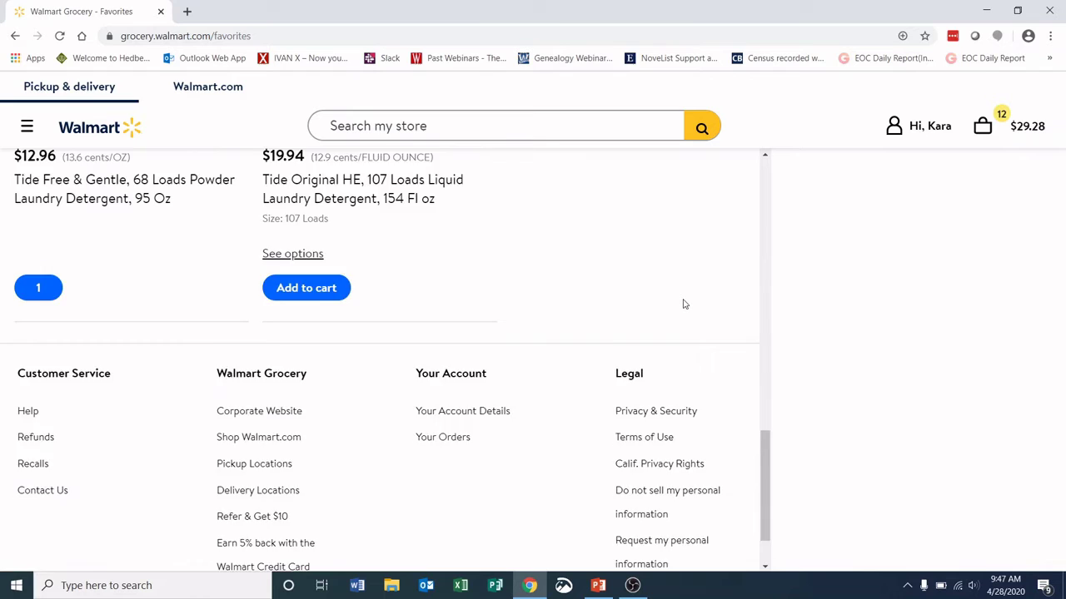
scroll(685, 304, up, 10)
scroll(685, 304, up, 1)
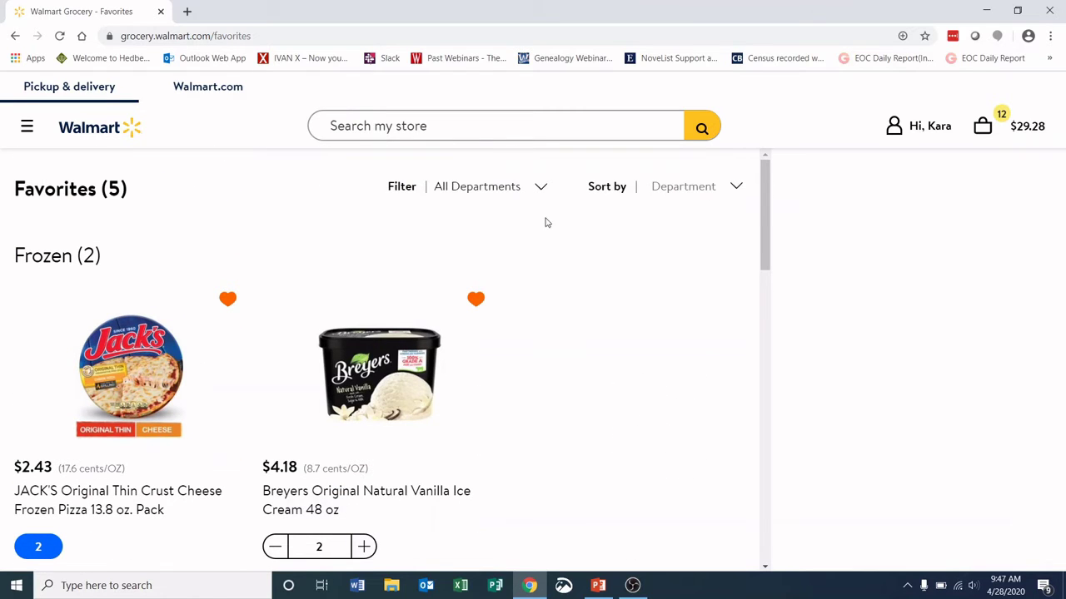
click(473, 125)
text(diapers)
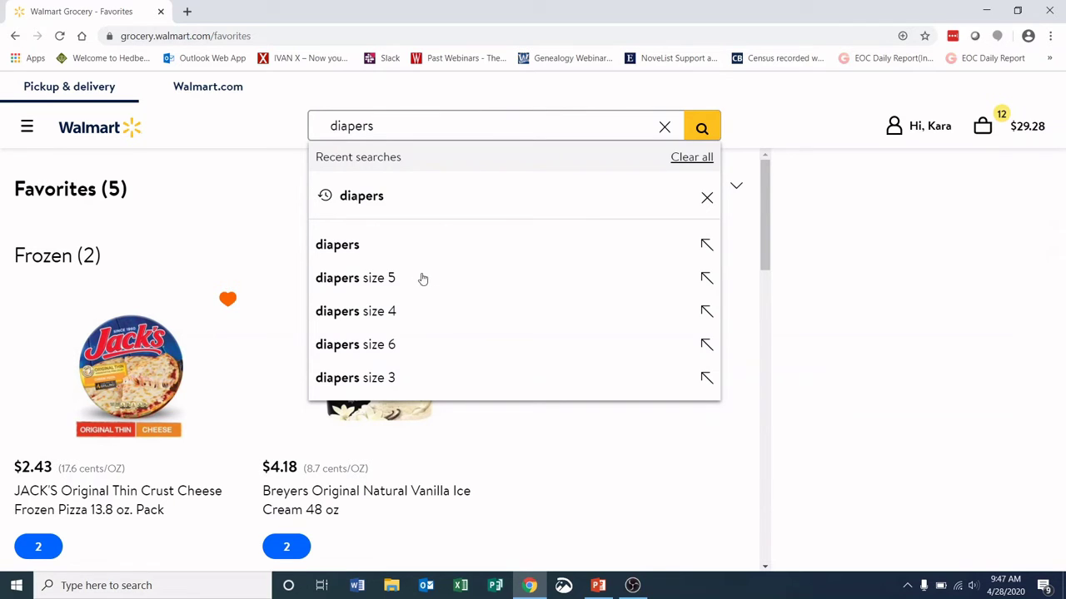
click(368, 350)
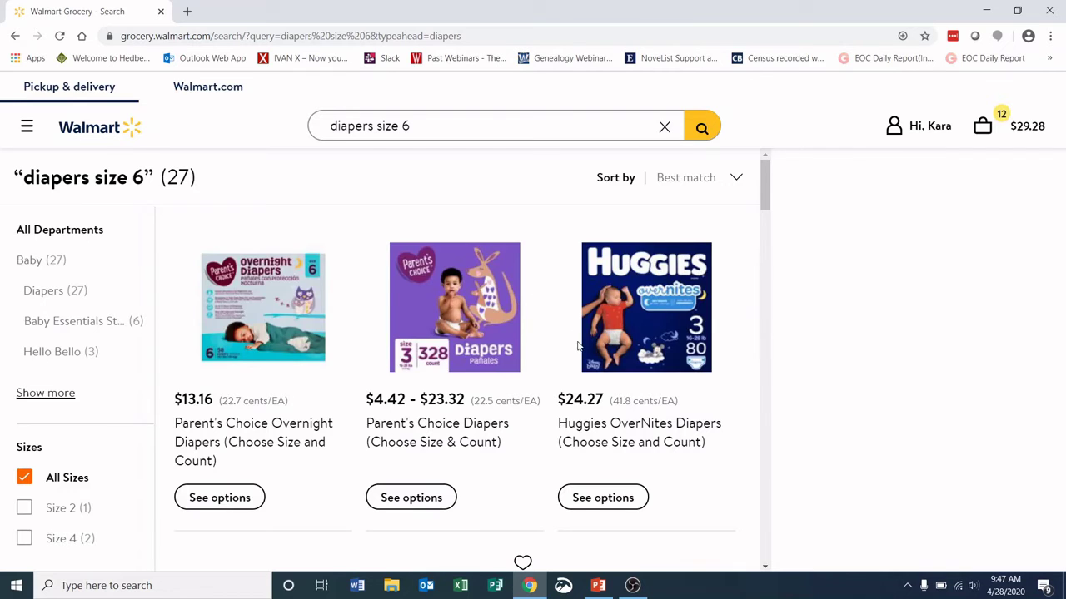
scroll(578, 346, down, 4)
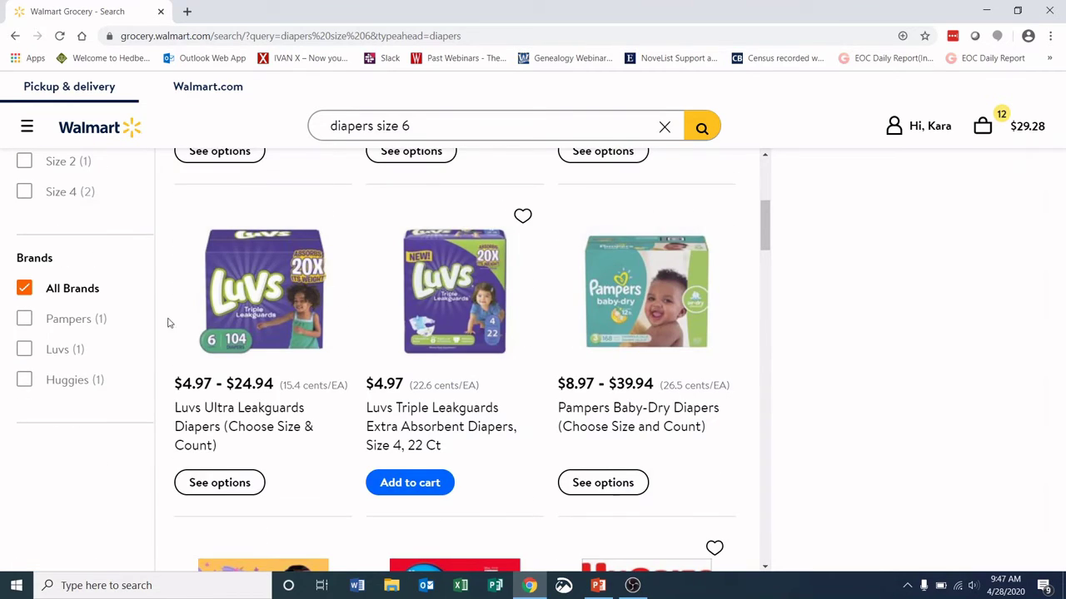
click(83, 351)
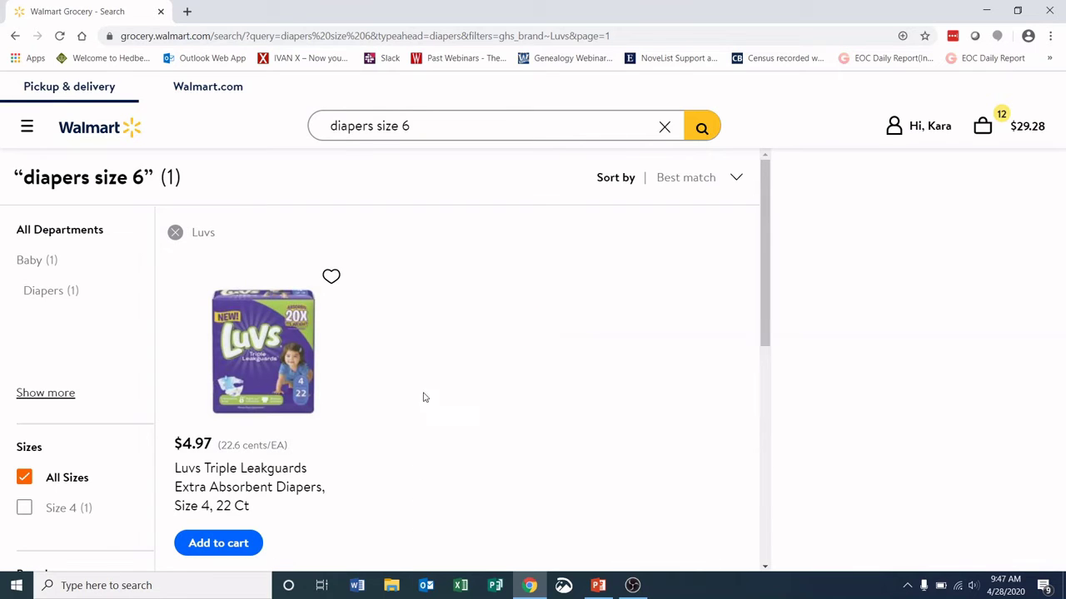
scroll(471, 410, down, 2)
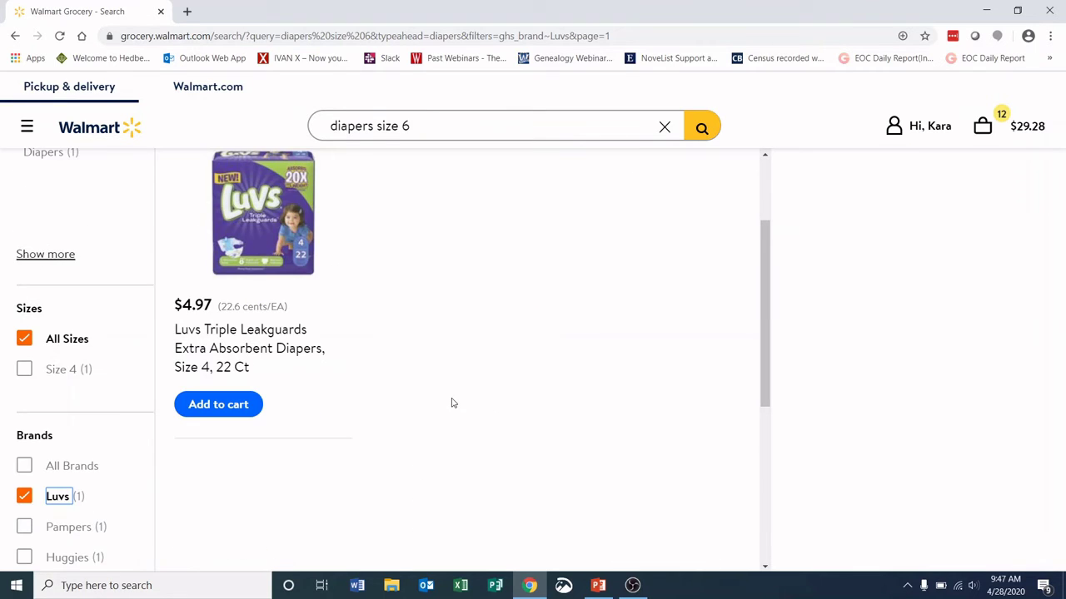
click(227, 408)
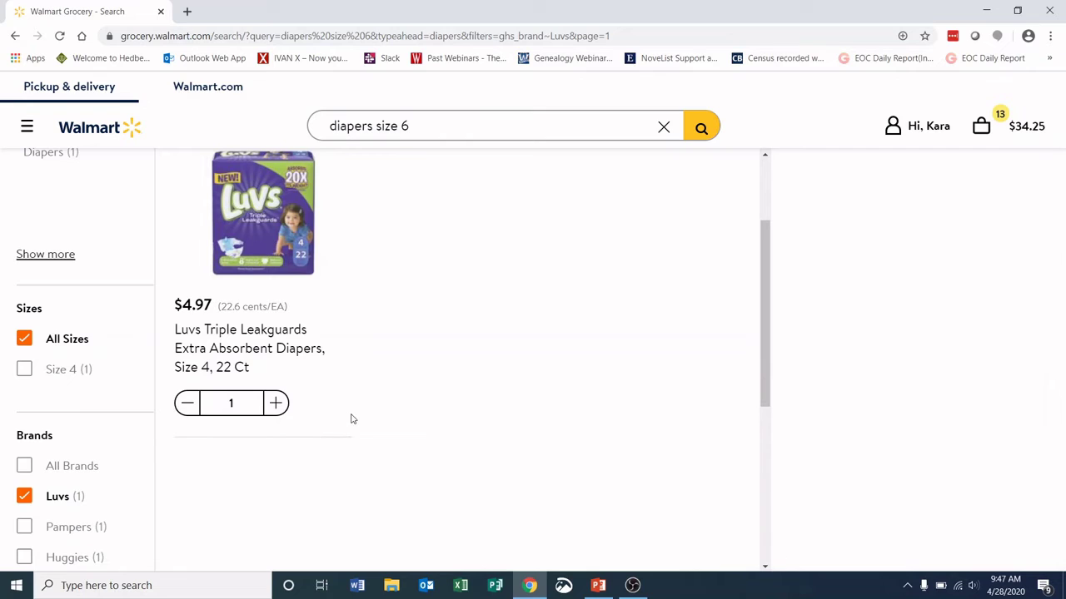
scroll(474, 389, up, 2)
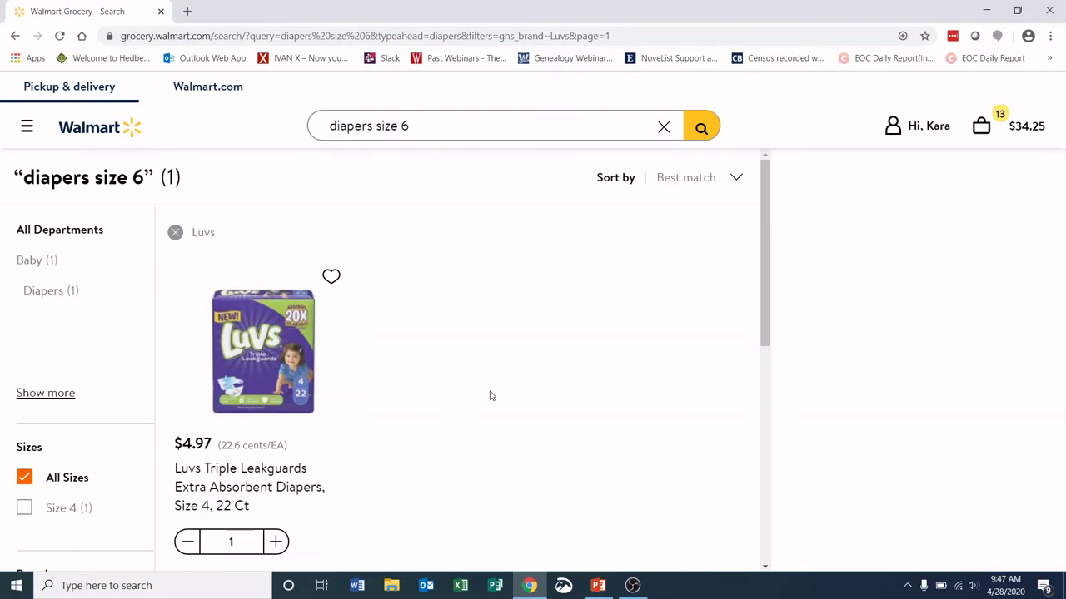
Step: Check out from the cart and continue past the 'Missing anything?' recommendations to Reserve a time
click(929, 127)
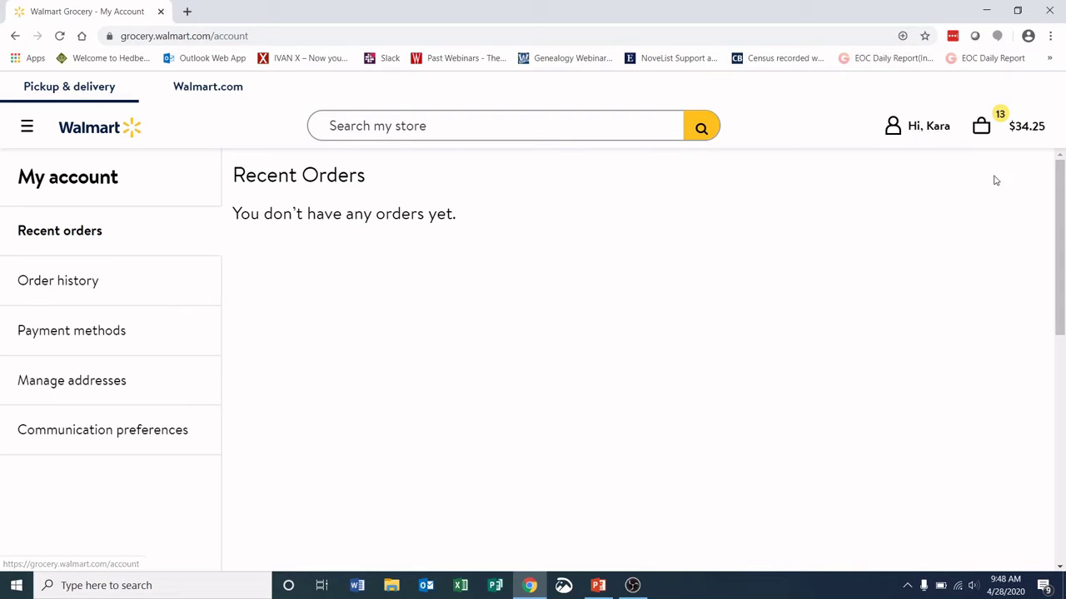
click(1027, 132)
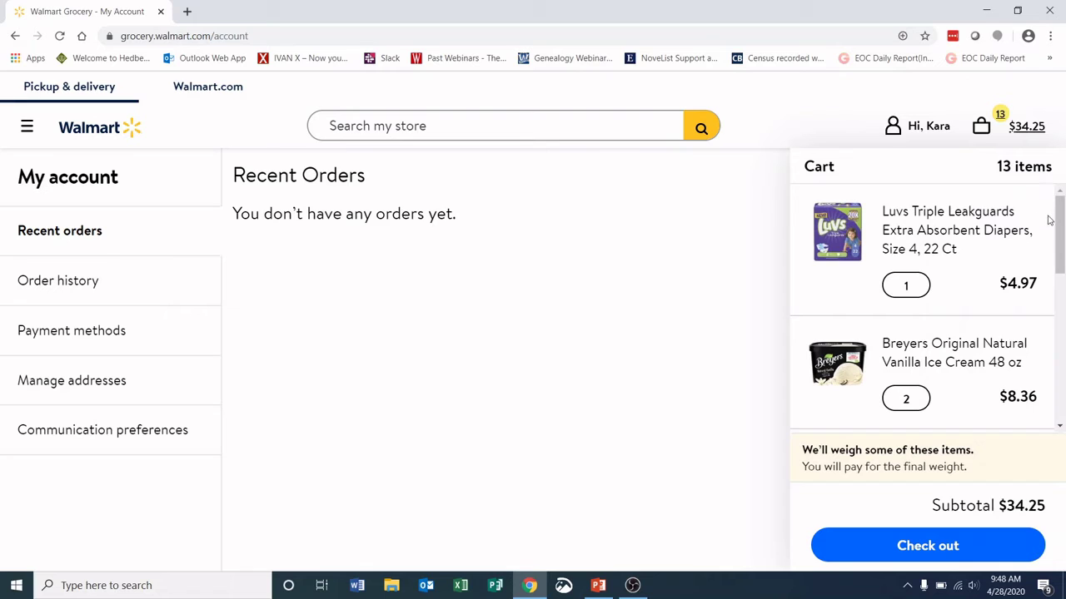
drag(1059, 221, 714, 458)
click(885, 558)
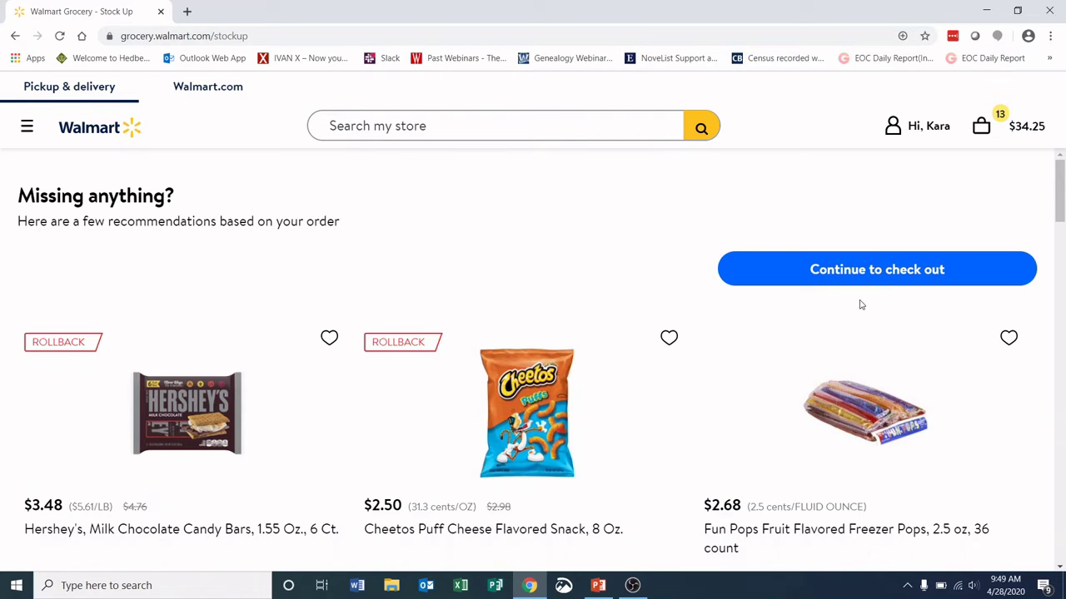
click(880, 270)
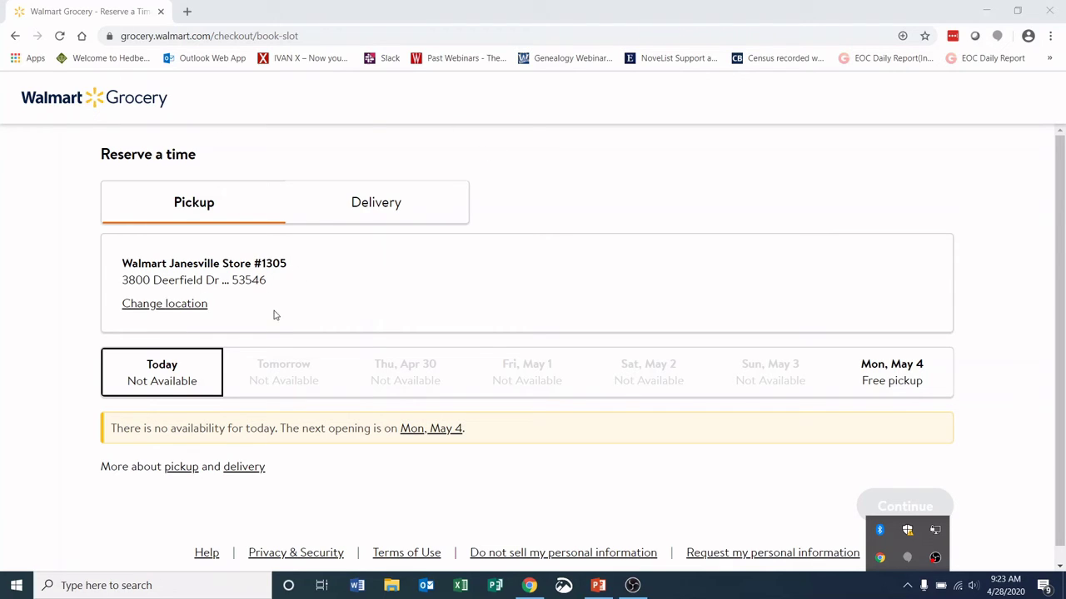
Step: Switch checkout to delivery at the saved address and confirm the location change
click(379, 210)
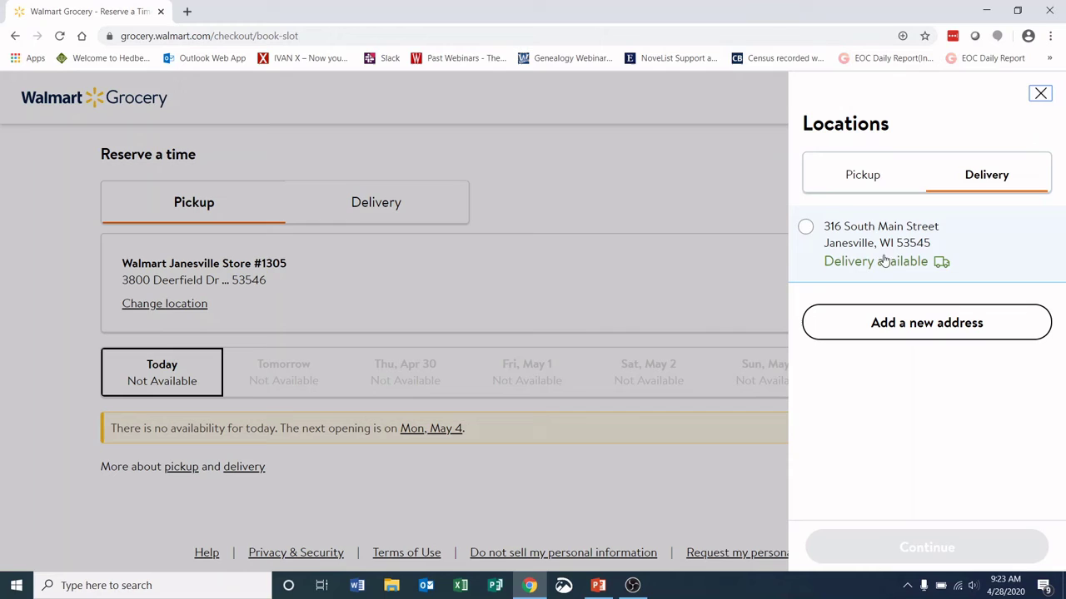
click(805, 228)
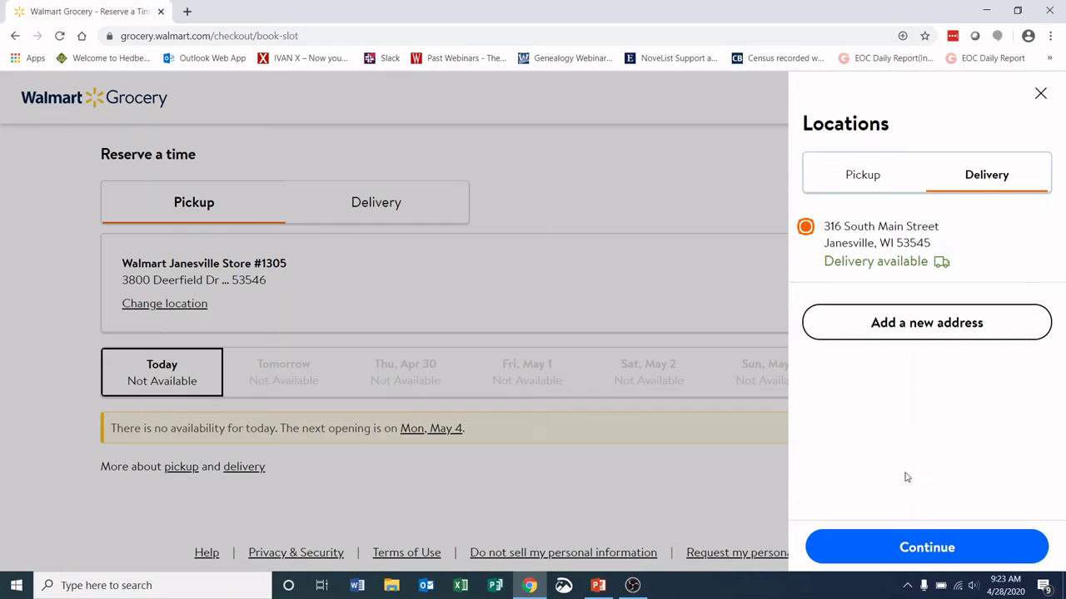
click(921, 555)
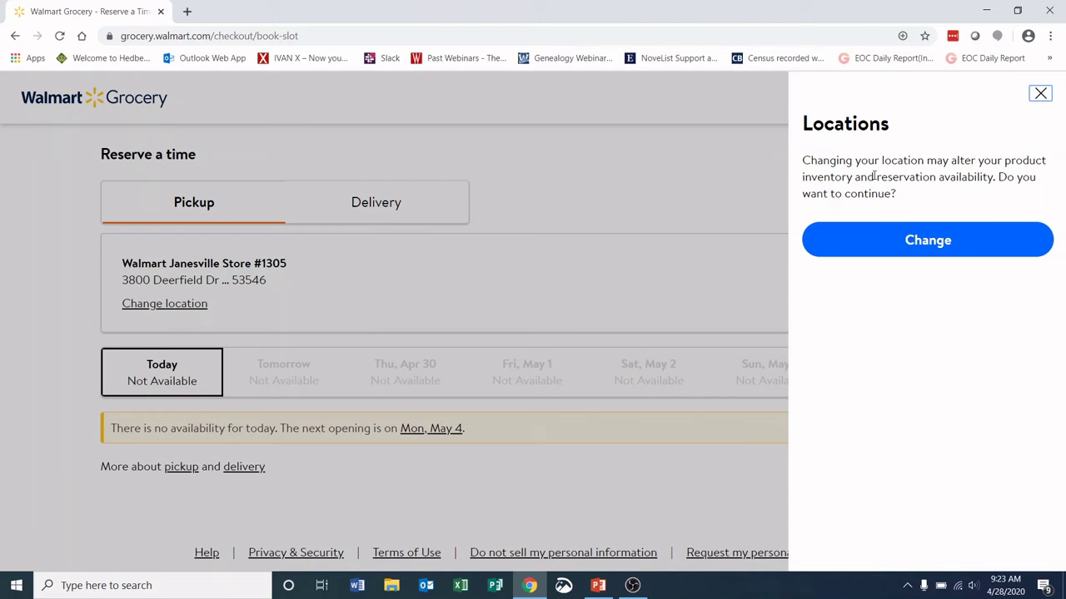
click(936, 248)
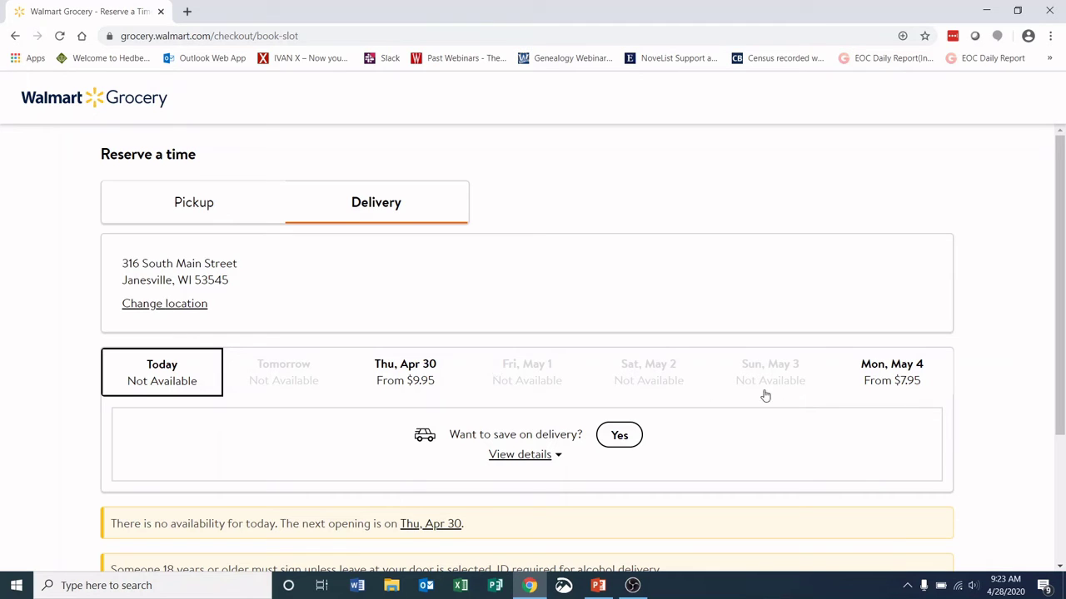
Step: Reserve the Mon, May 4 4pm-5pm delivery slot ($7.95) and continue to payment
click(897, 387)
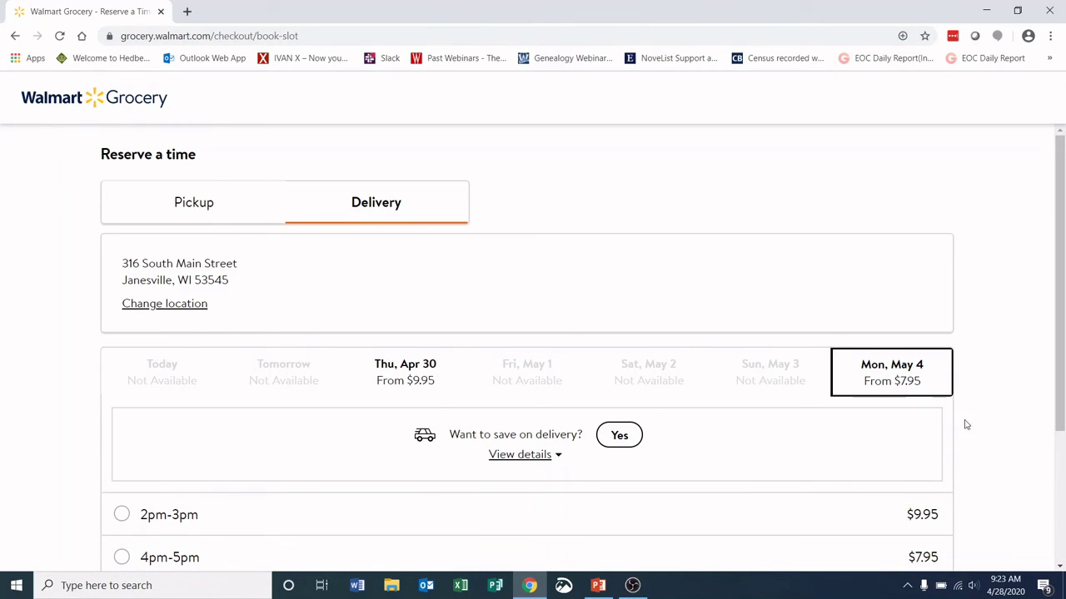
scroll(969, 426, down, 3)
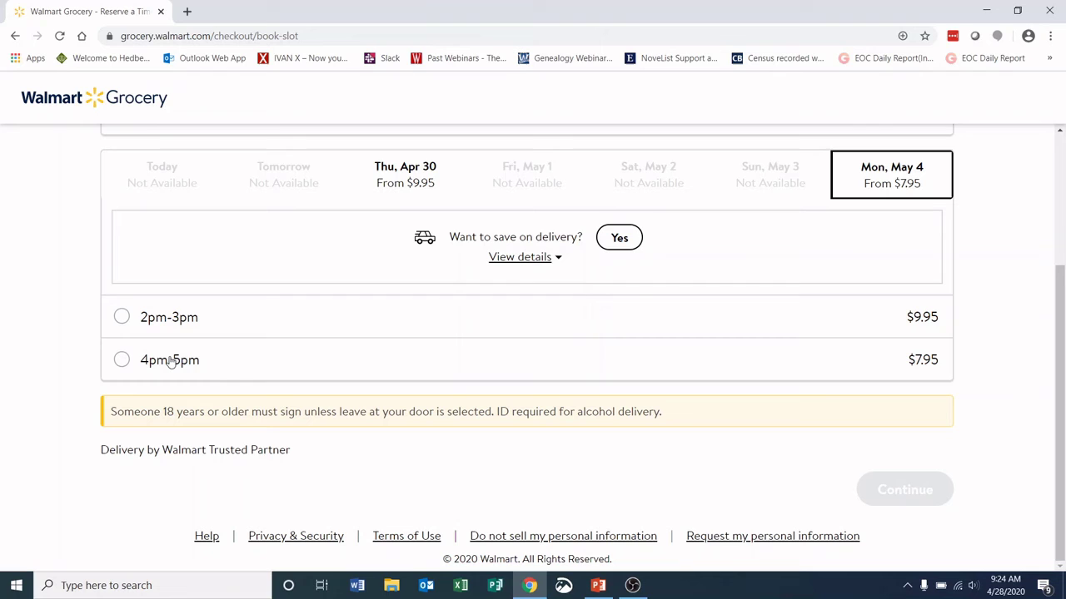
click(121, 362)
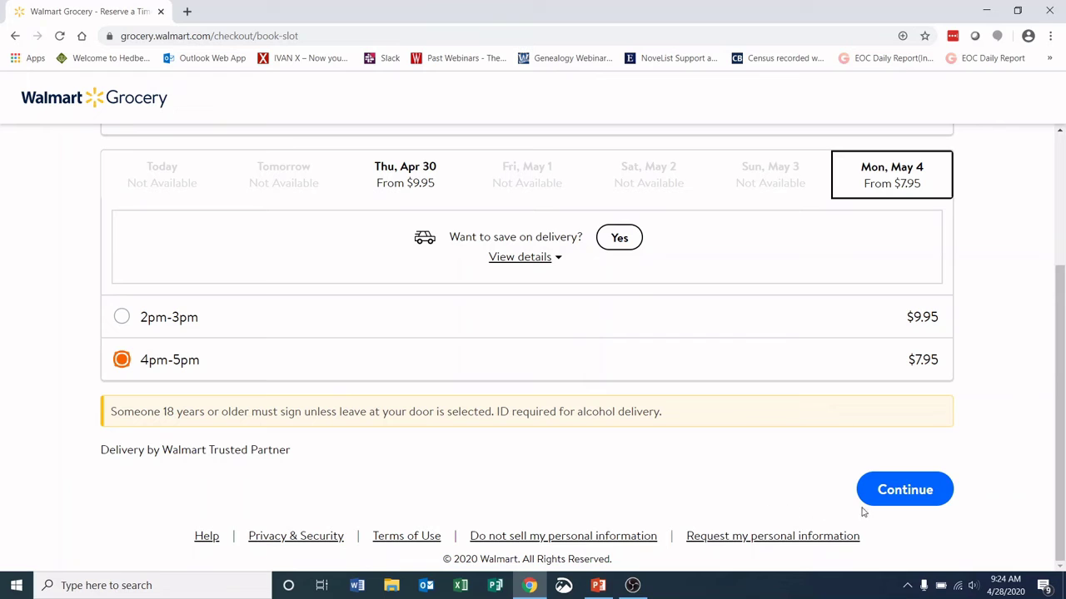
click(900, 494)
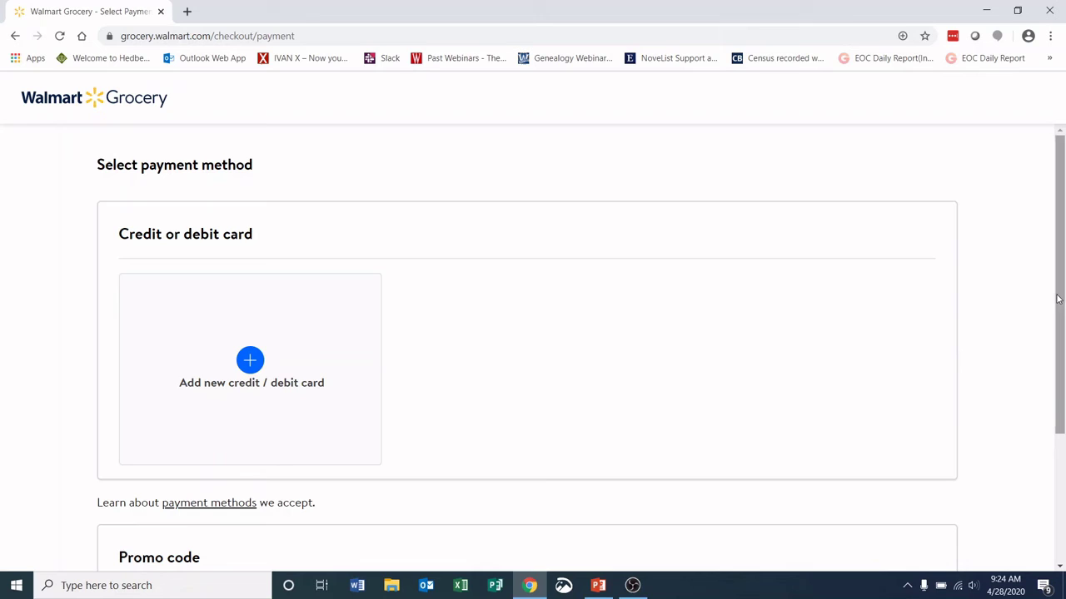
Step: Scroll through the Select payment method page down to Promo code
drag(1062, 294, 1063, 417)
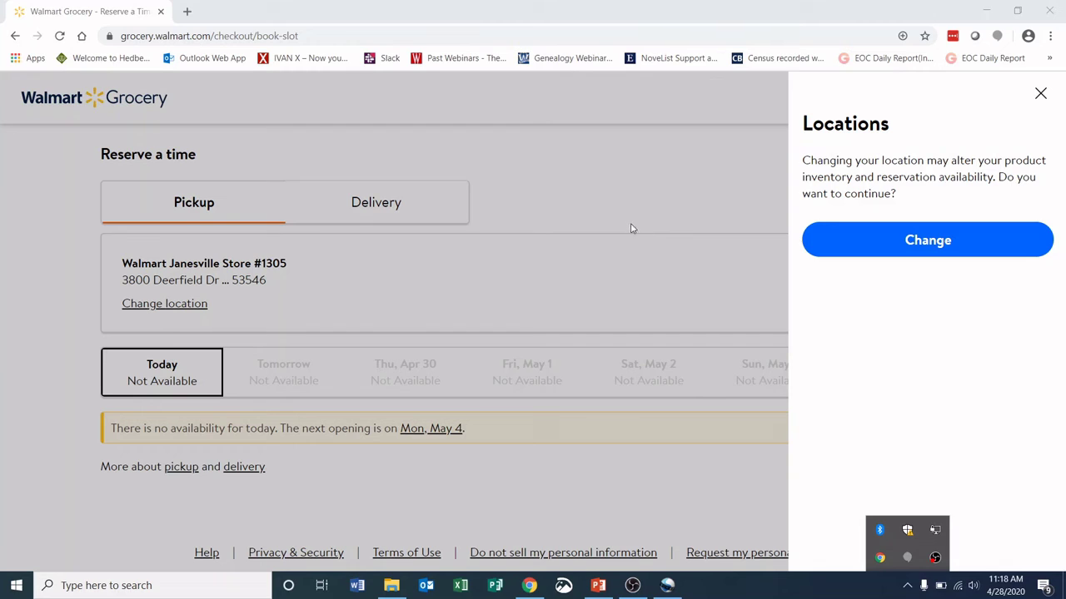
Step: Dismiss the location prompt, then switch pickup to Walmart Janesville Store #1305 from the home page
click(928, 240)
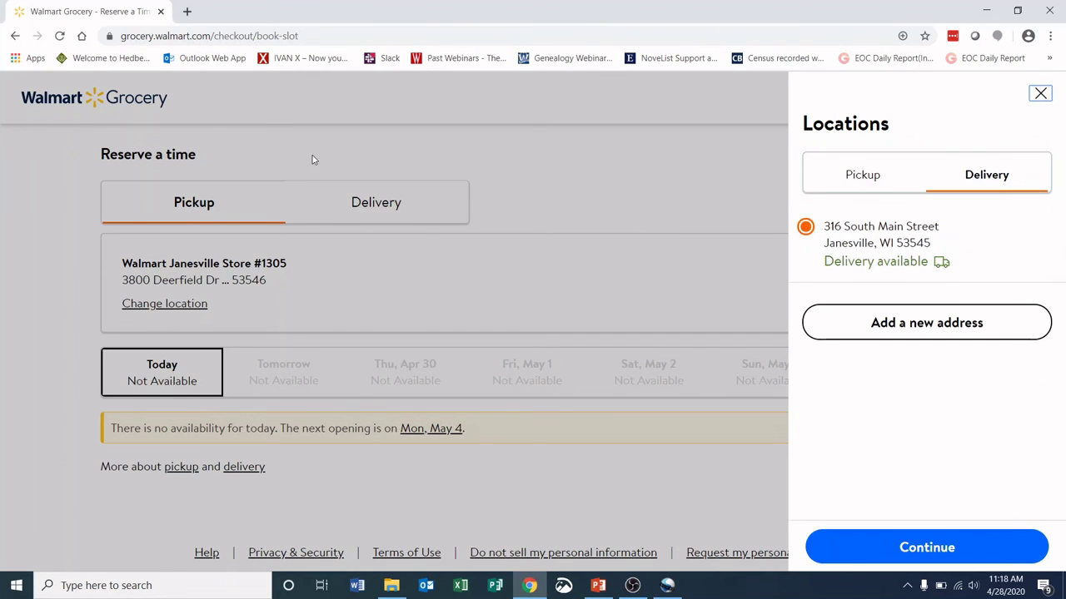
click(94, 113)
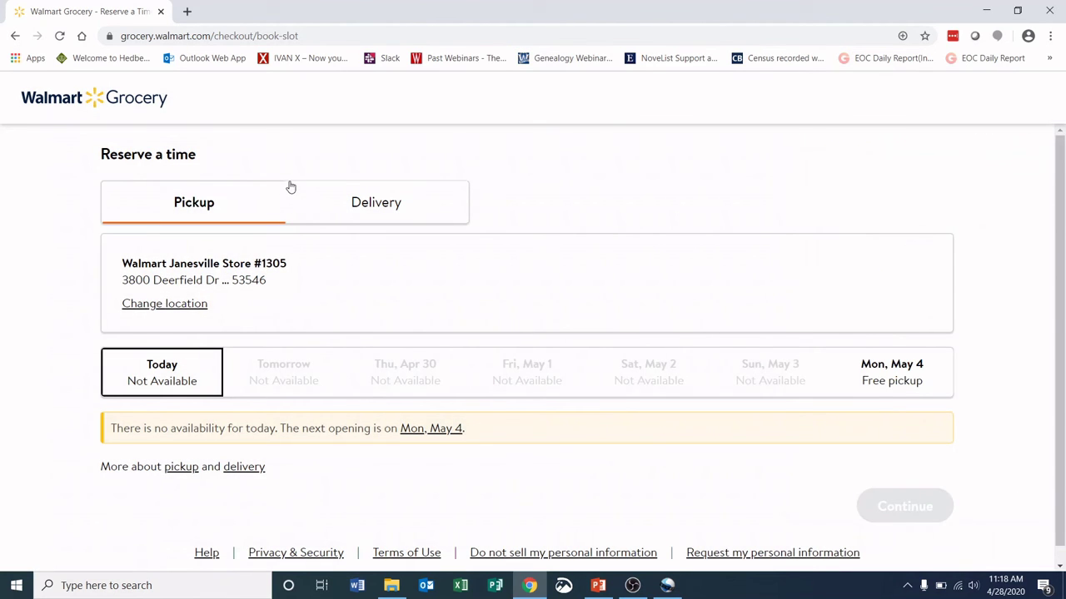
click(94, 102)
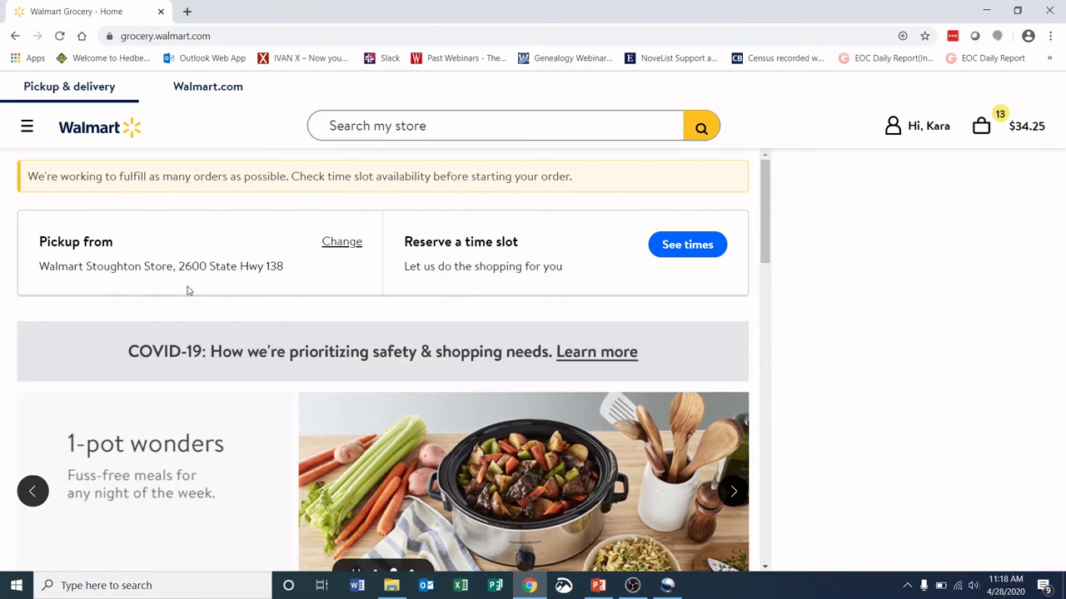
click(340, 243)
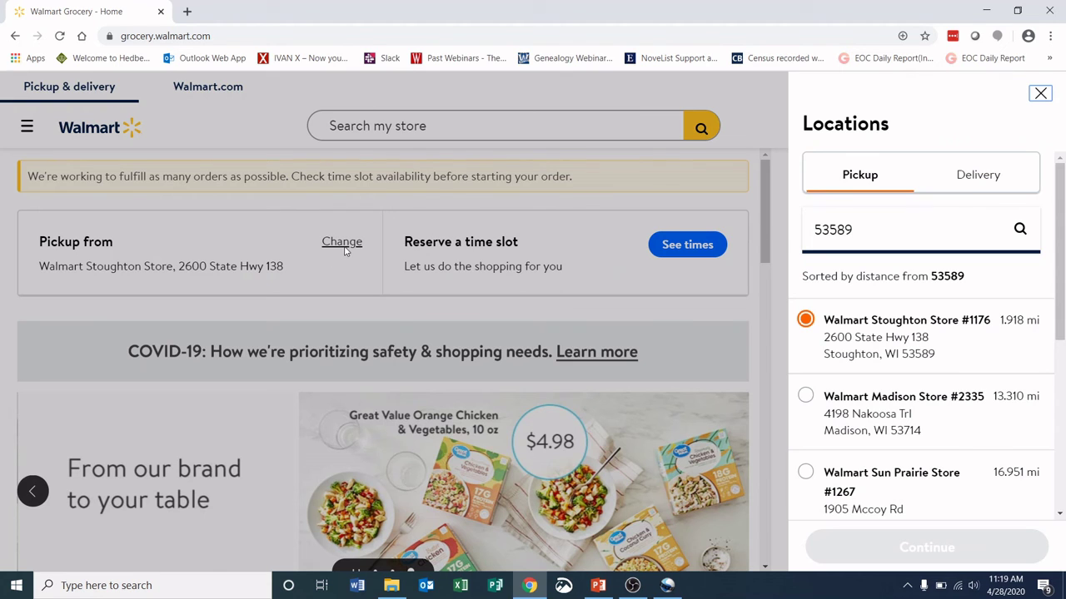
scroll(898, 411, down, 1)
scroll(898, 411, down, 1)
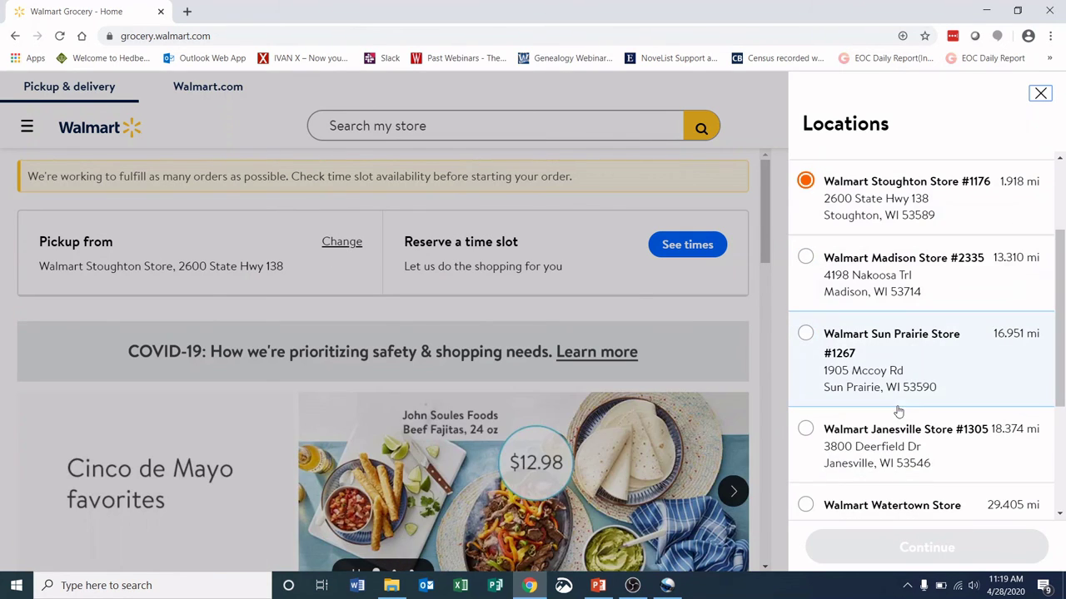
click(806, 432)
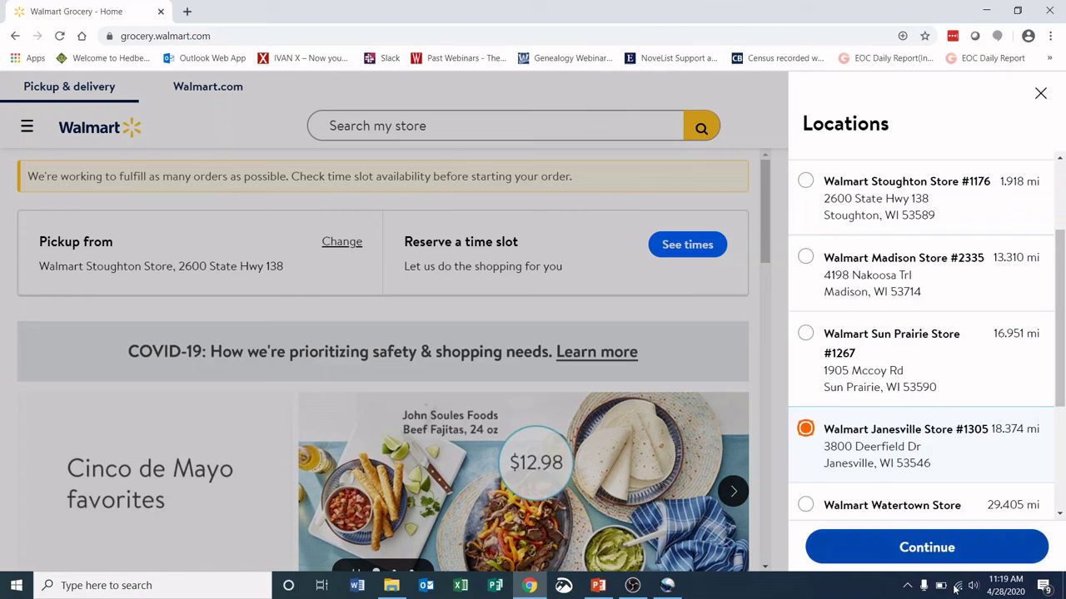
click(916, 547)
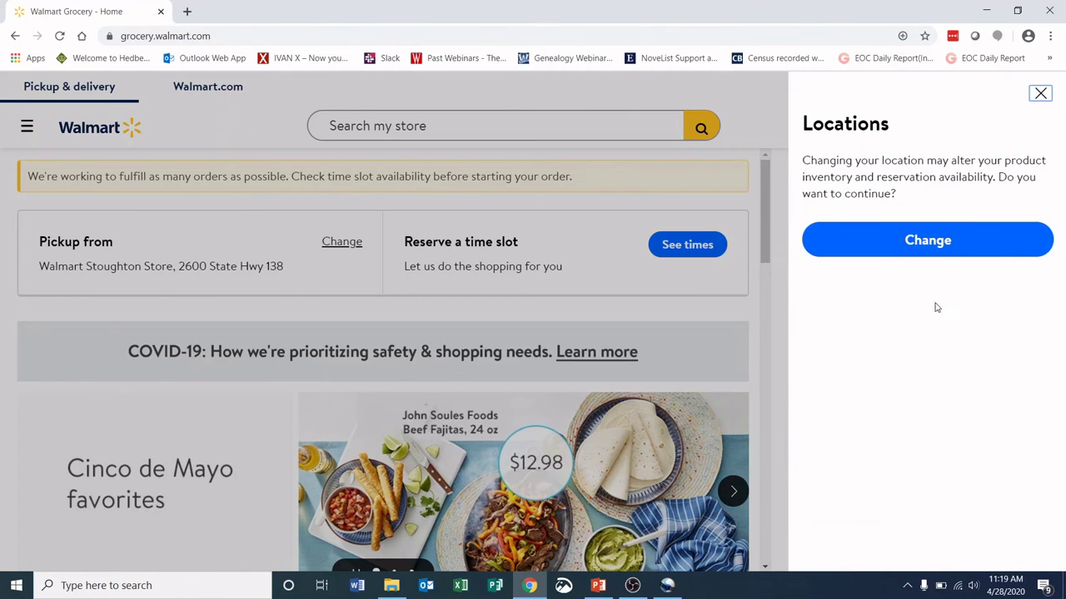
click(933, 247)
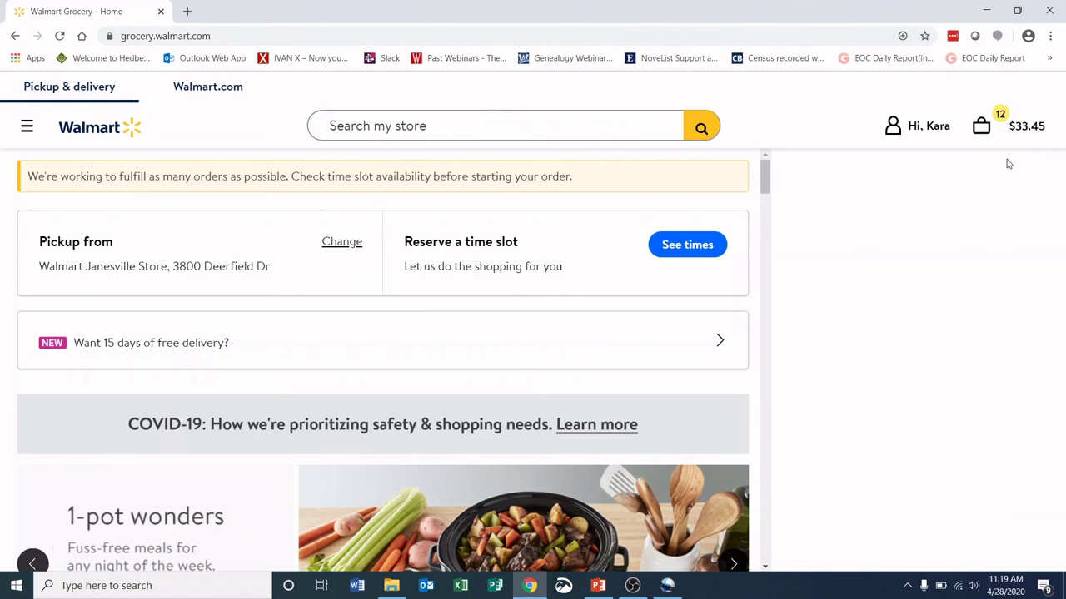
Step: Change from Janesville store pickup to delivery at the saved home address, discarding the new-address form
click(697, 247)
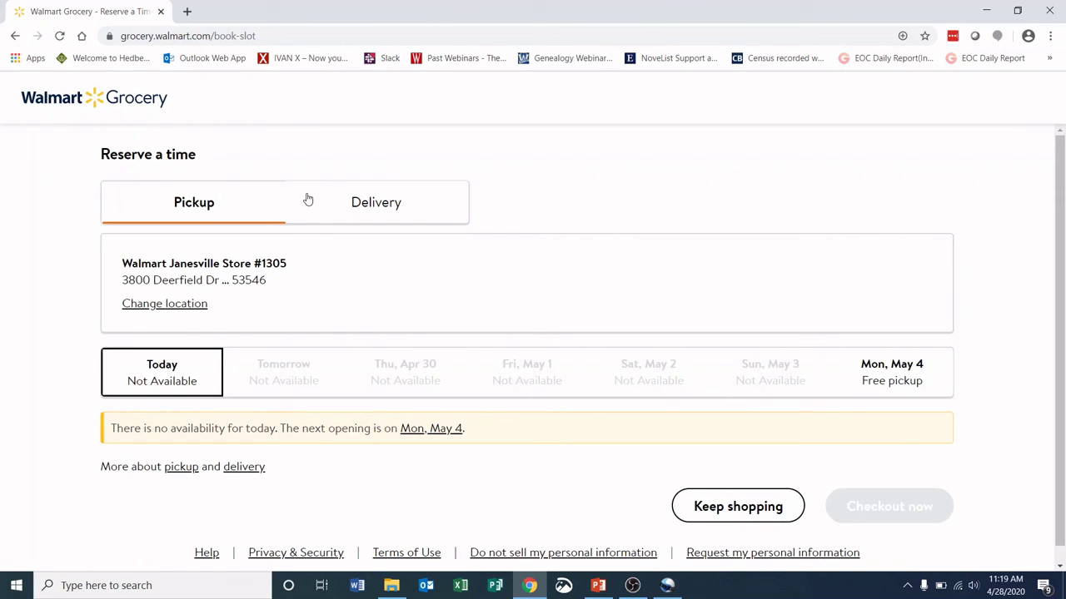
click(395, 209)
click(828, 279)
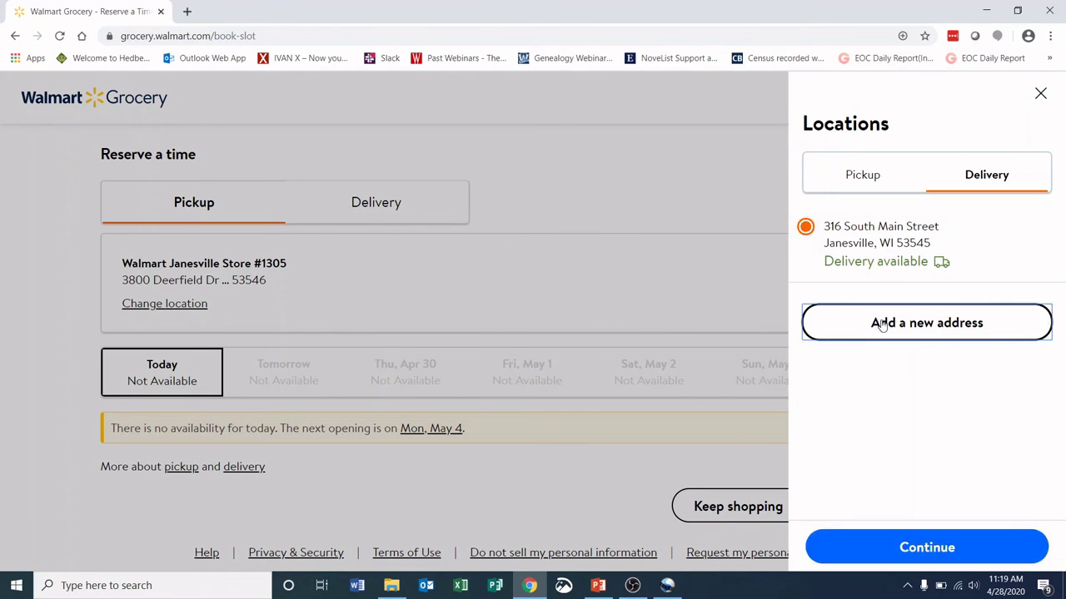
click(877, 325)
scroll(897, 516, down, 3)
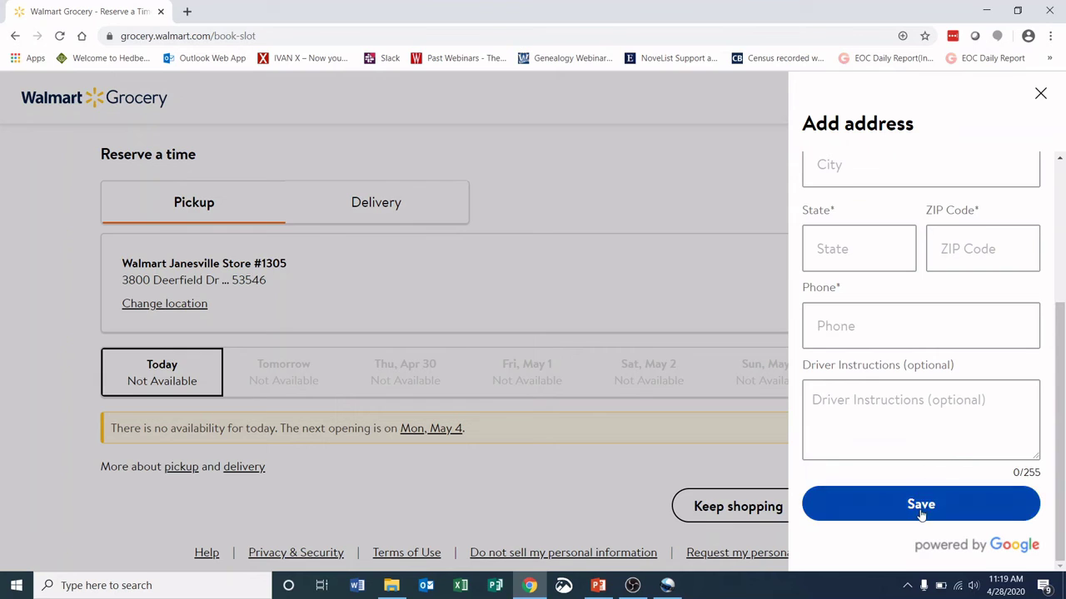
scroll(925, 492, up, 3)
click(1039, 93)
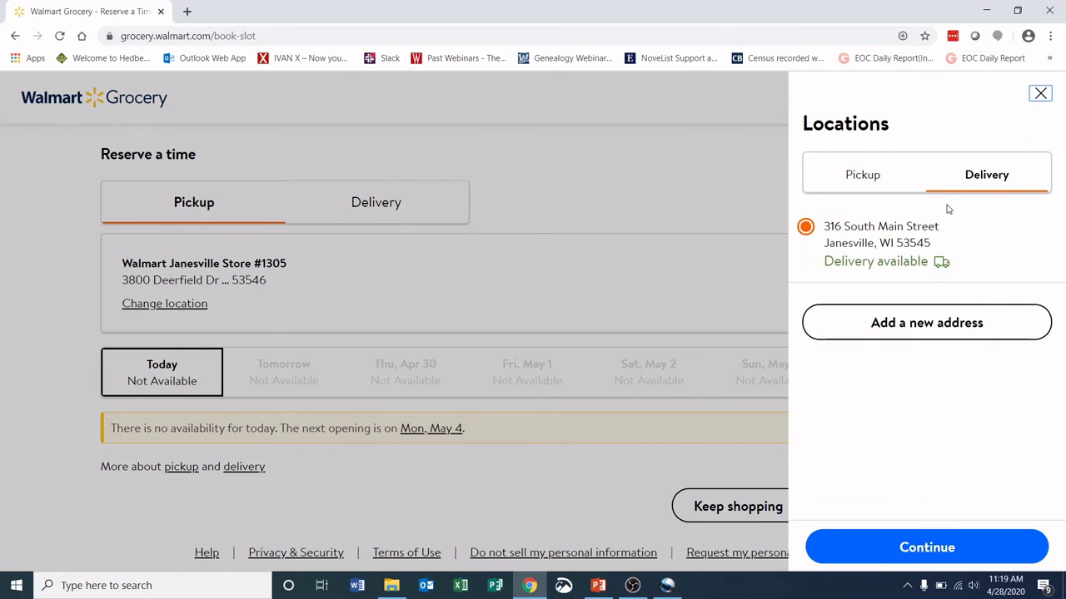
click(906, 548)
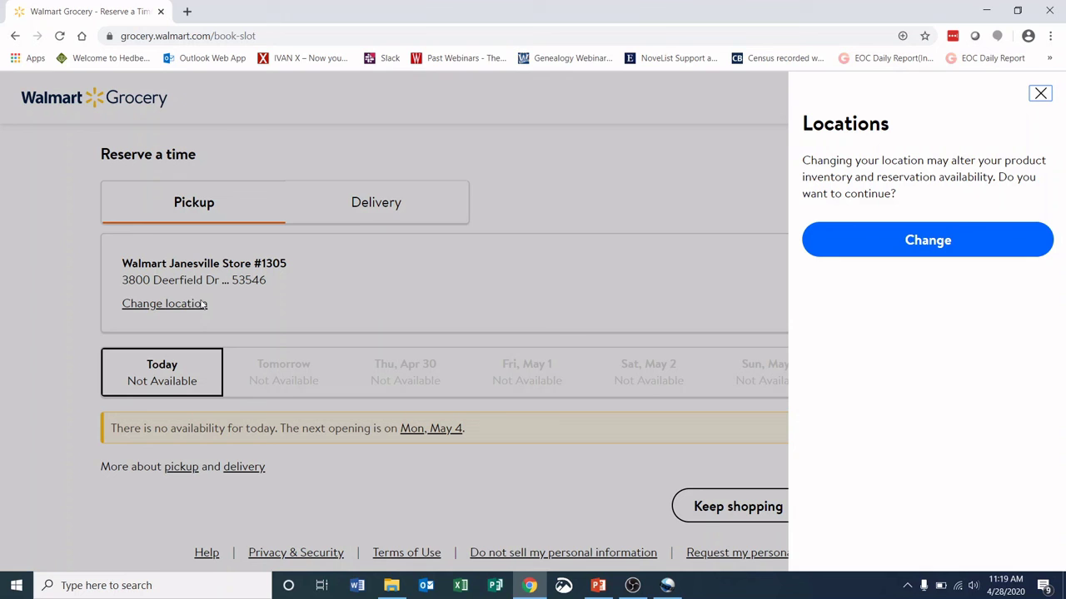
click(922, 249)
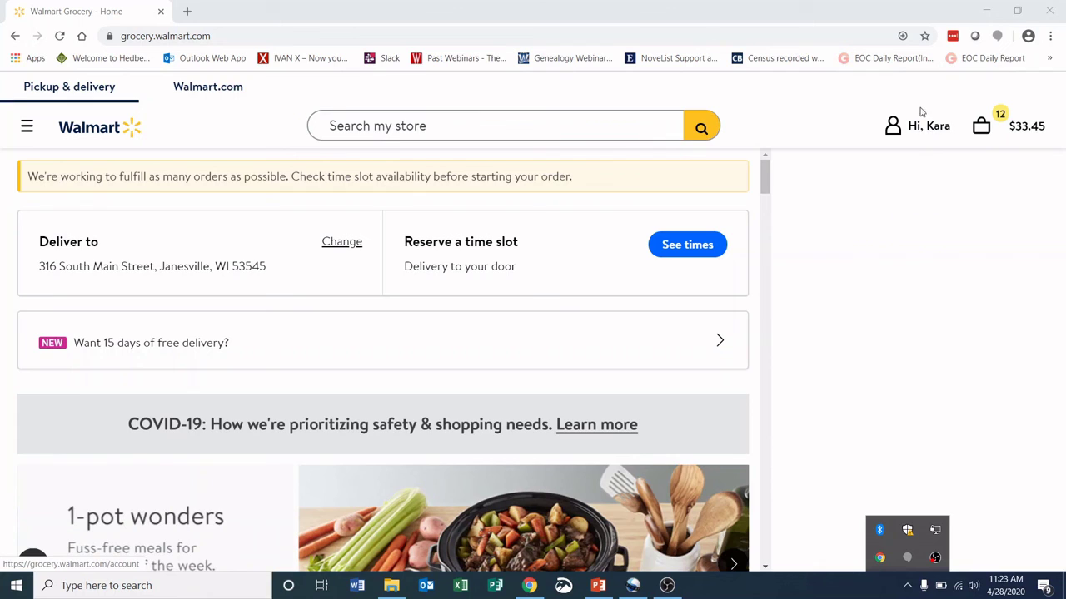
Step: Open My account to check Recent Orders, then expand the side menu down to its bottom
click(934, 129)
click(934, 129)
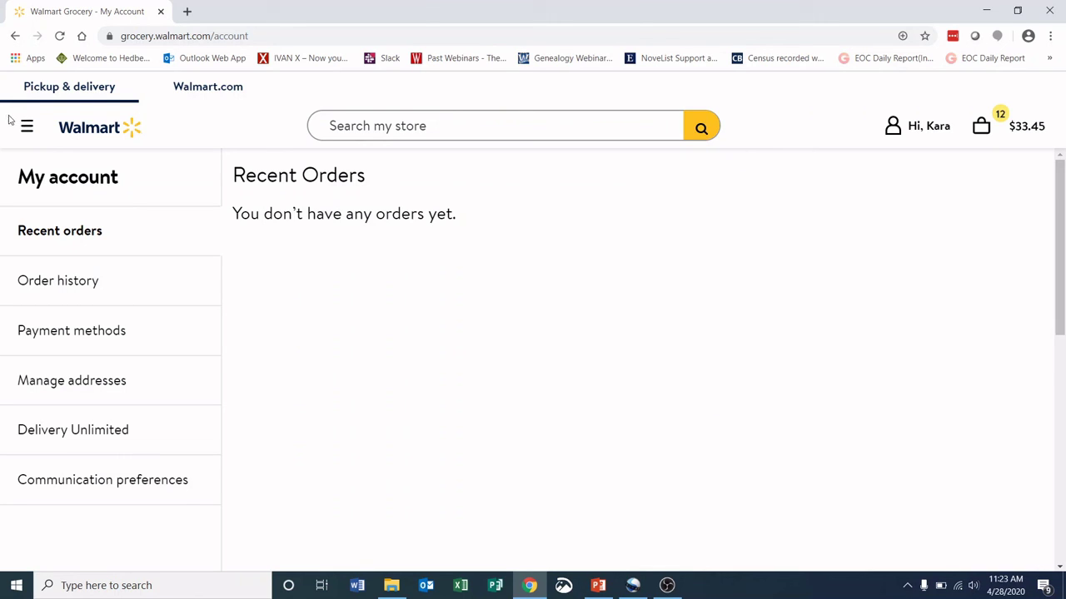
click(28, 130)
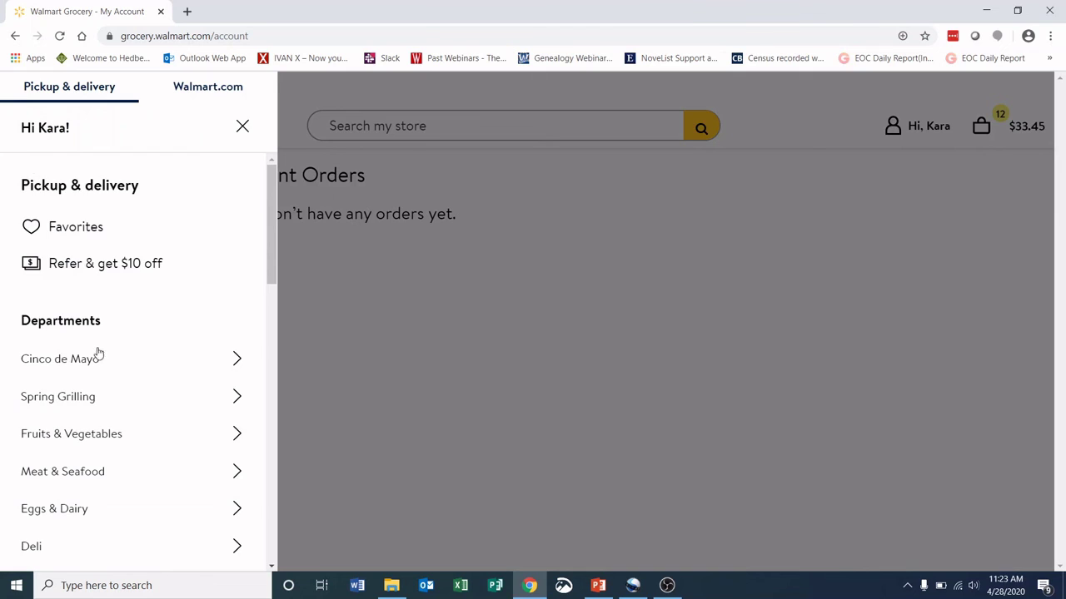
scroll(83, 362, down, 6)
scroll(83, 364, down, 5)
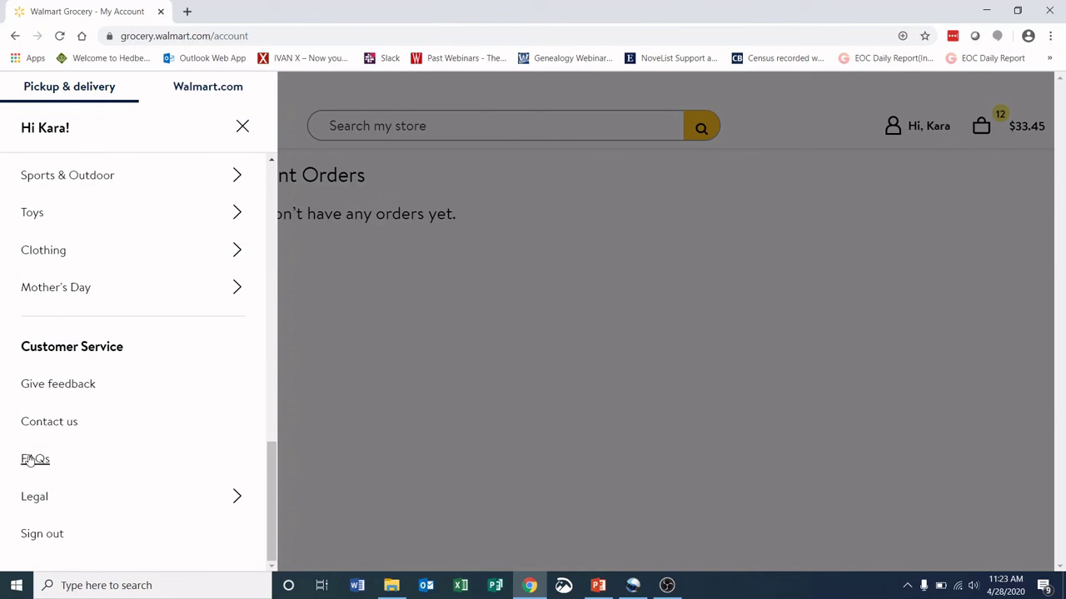
Step: Sign out of the Walmart Grocery account from the side menu
click(40, 535)
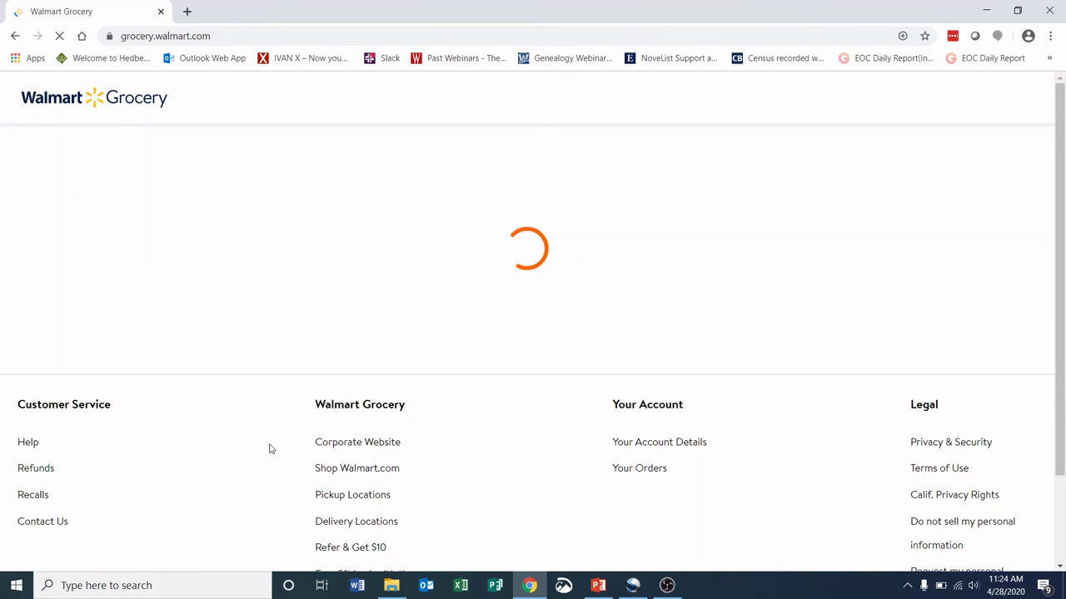